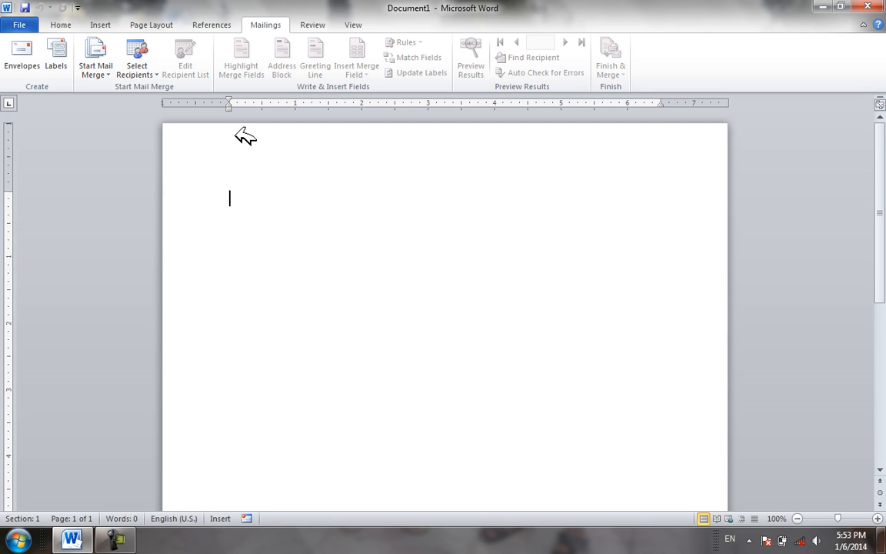
Open the Envelopes and Labels dialog from the Mailings tab to start an envelope
left_click(35, 67)
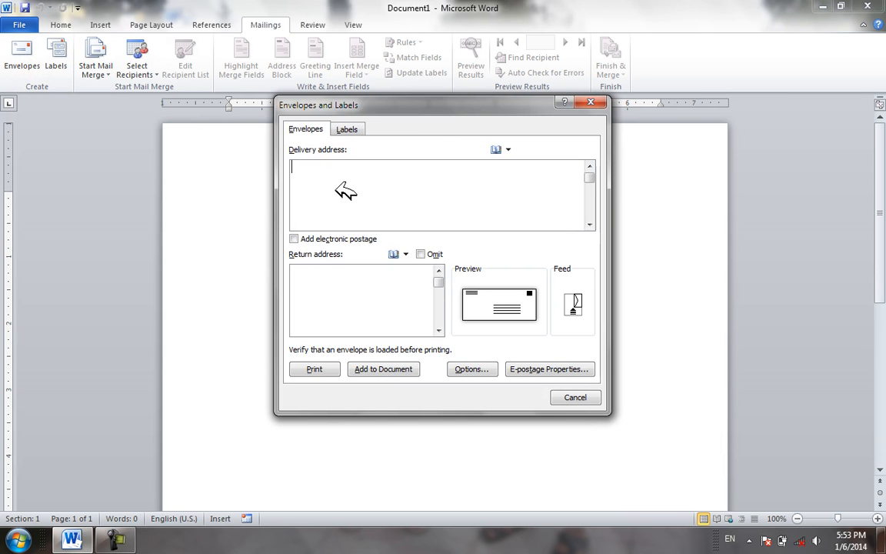
Enter the recipient's name as the delivery address, which prints the envelope, then reopen Envelopes
left_click(317, 277)
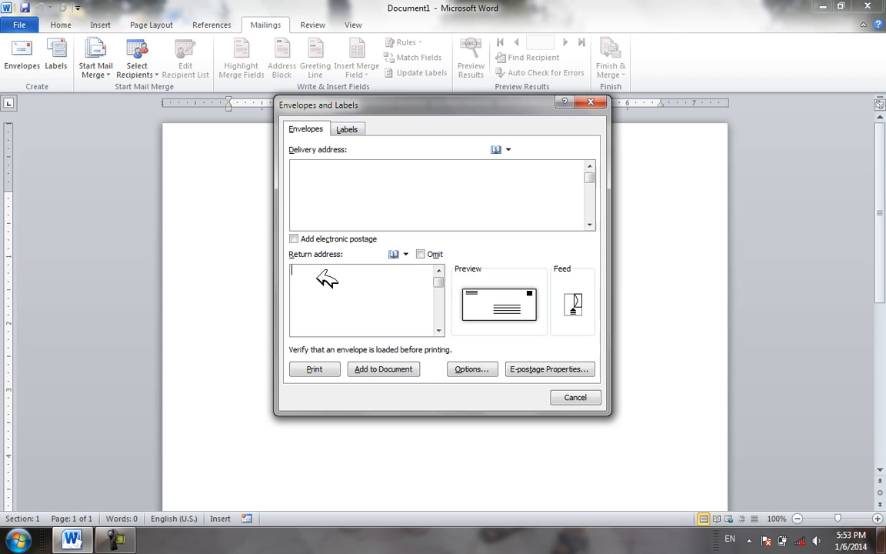
left_click(351, 188)
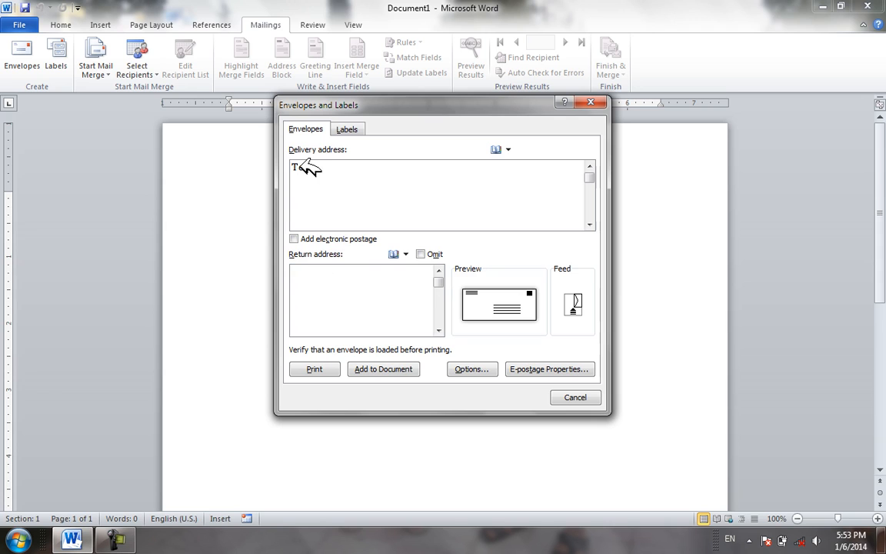
key("Tab")
key("Return")
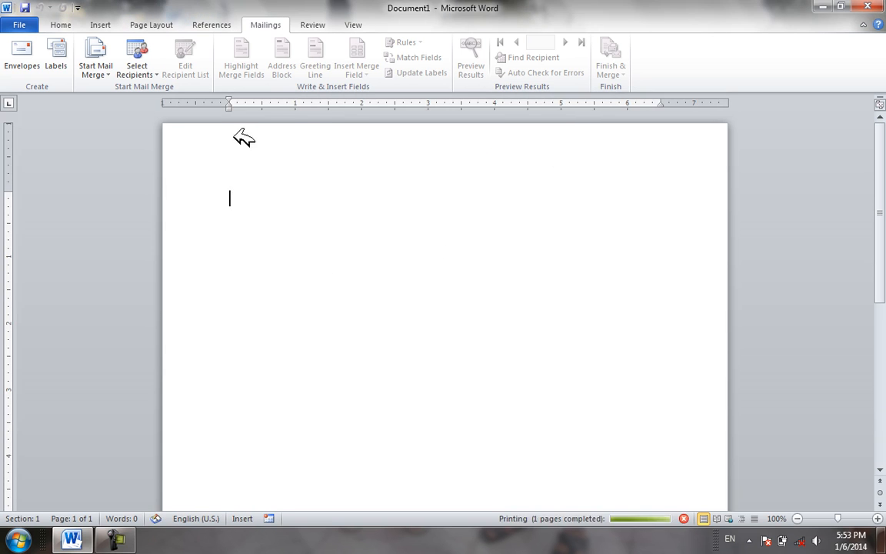
left_click(36, 49)
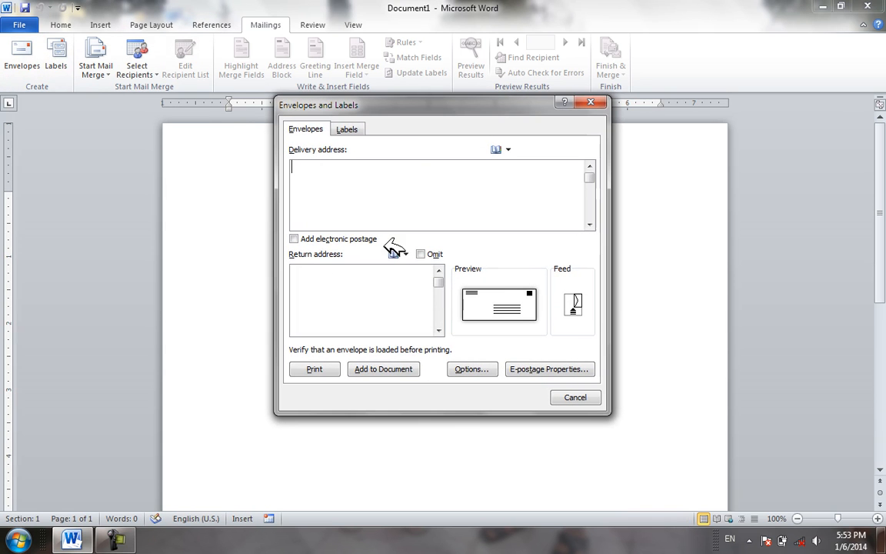
Type the recipient's name, street address and phone number as the three-line delivery address
type("To")
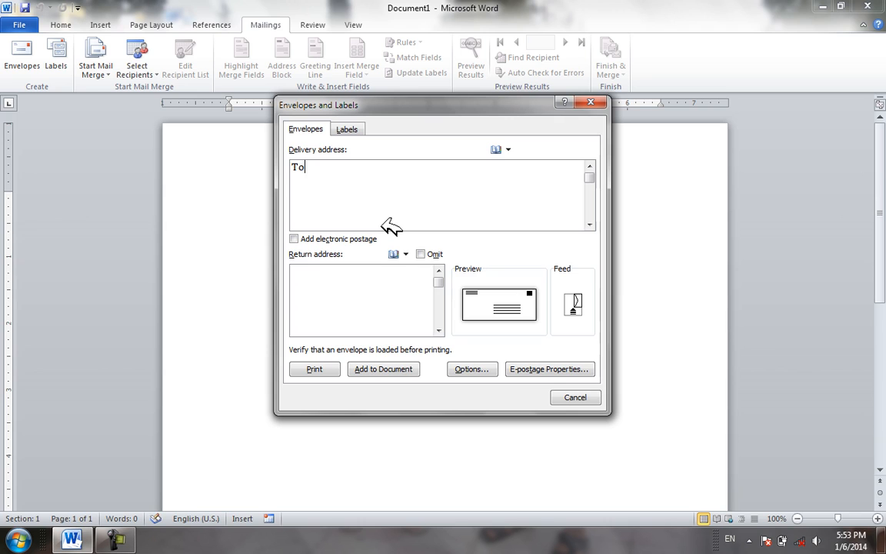
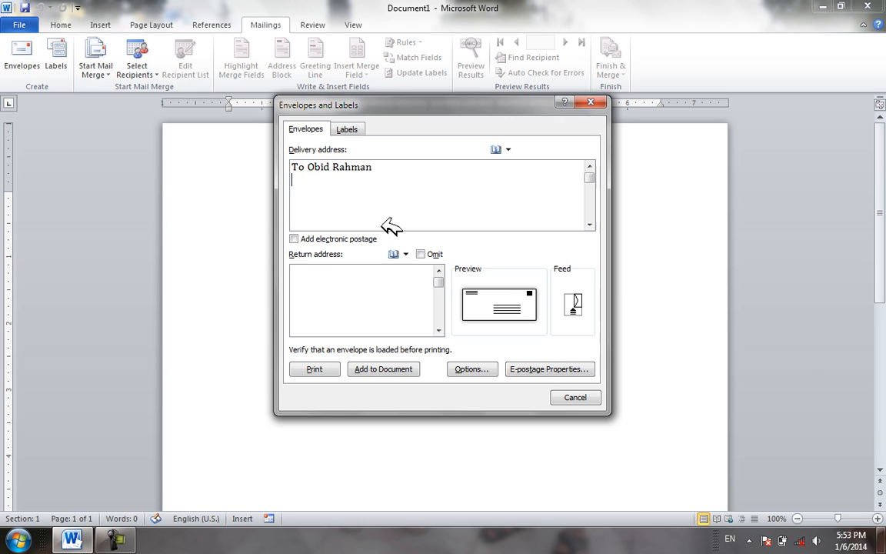
type("Pesha")
type("waer Pak")
key("BackSpace")
key("BackSpace")
key("BackSpace")
type("Board")
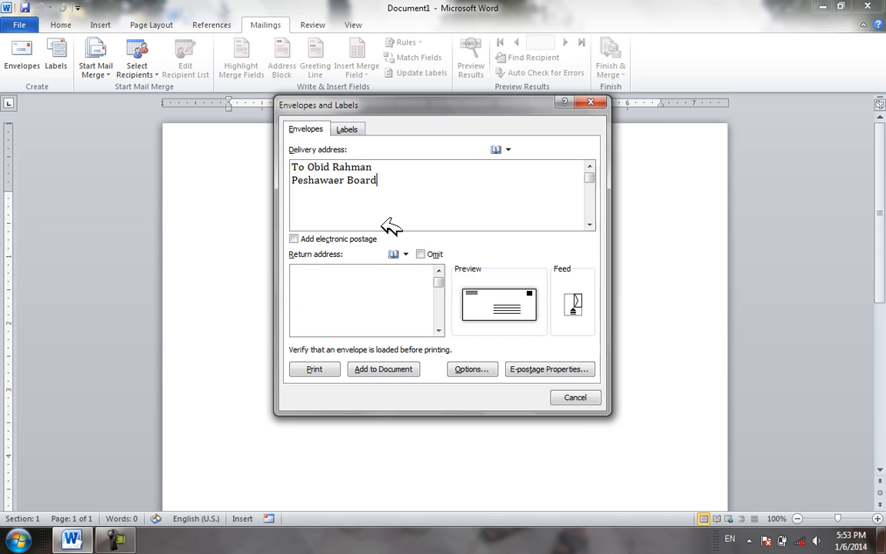
type(" Taj abad")
key("Return")
type("PH")
key("BackSpace")
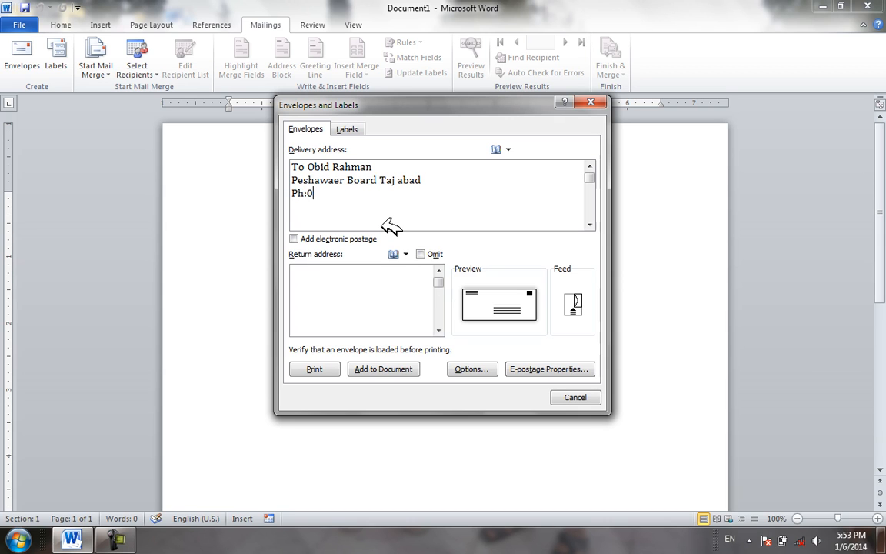
Leave the return address blank, toggling Omit on and back off
left_click(350, 283)
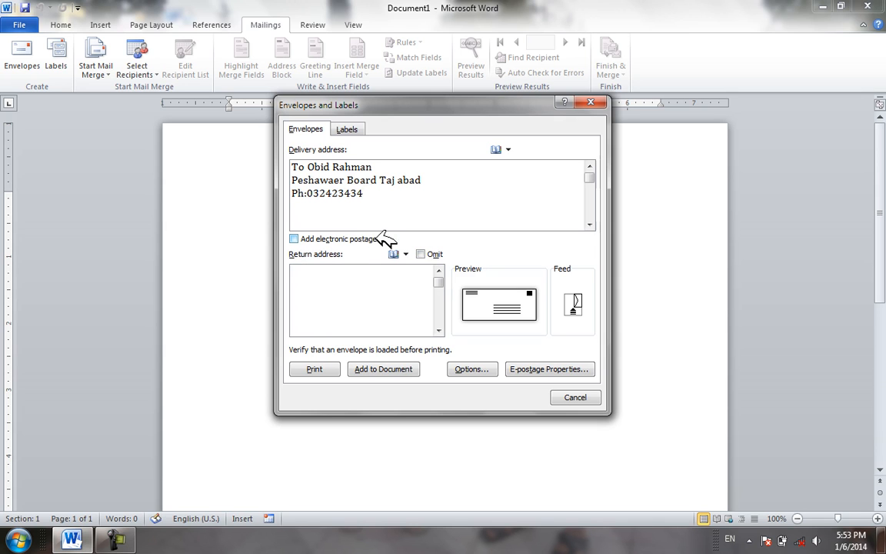
double_click(310, 271)
left_click(435, 254)
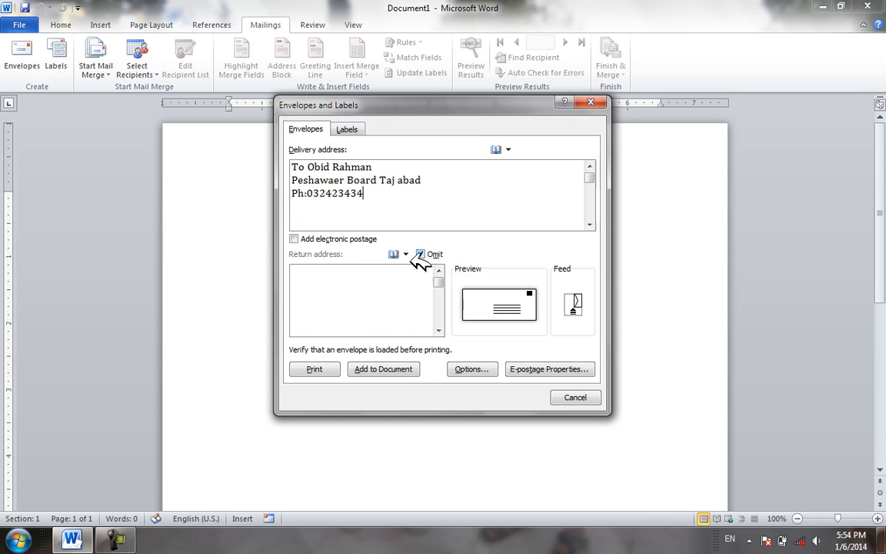
left_click(435, 253)
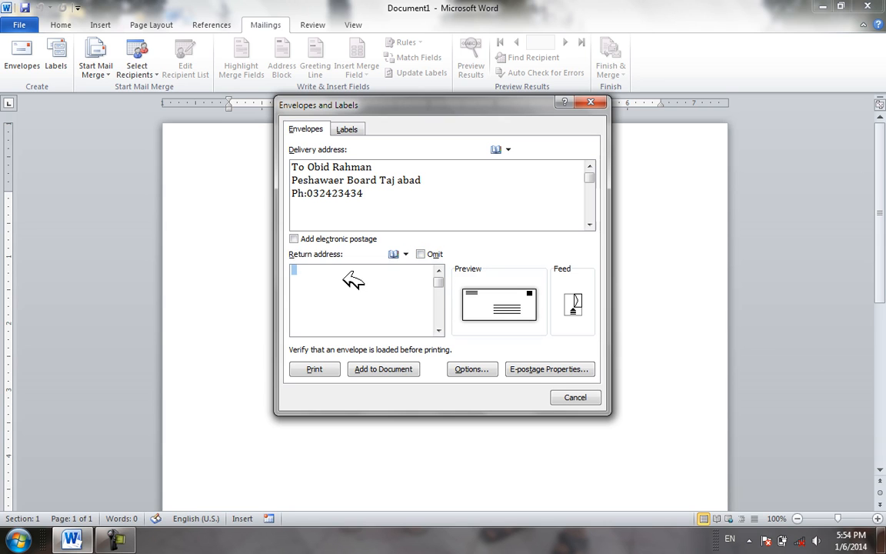
Type the sender's name, city and country, and phone number into the Return address box
type("From ")
type("Khos")
type("t Afgah")
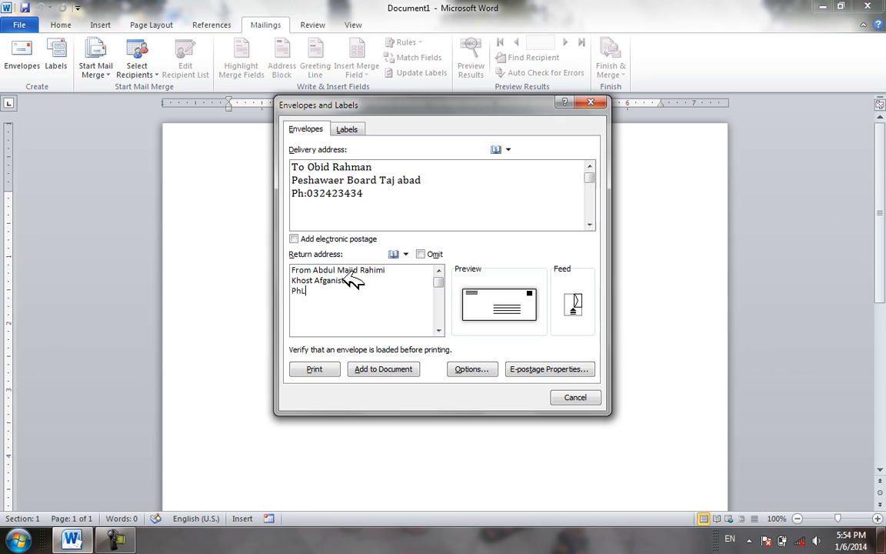
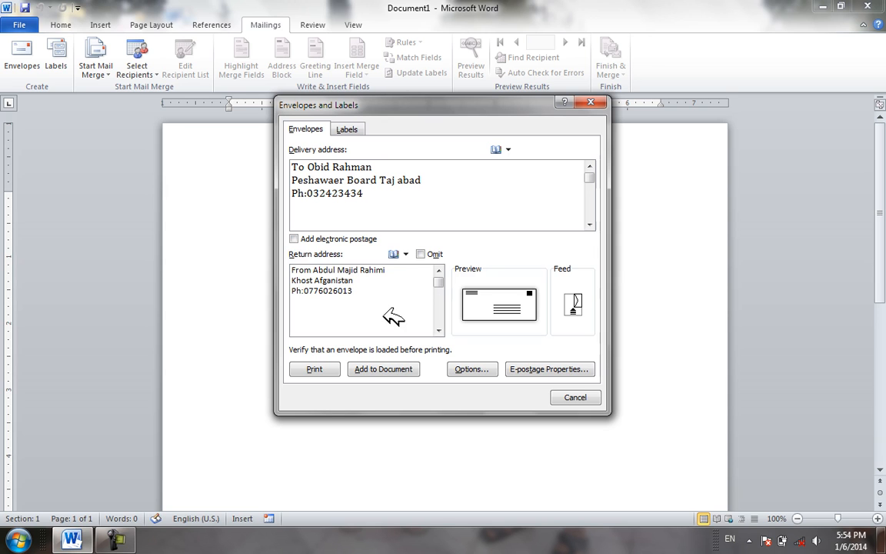
In Envelope Options, keep the envelope size at Size 10
left_click(472, 369)
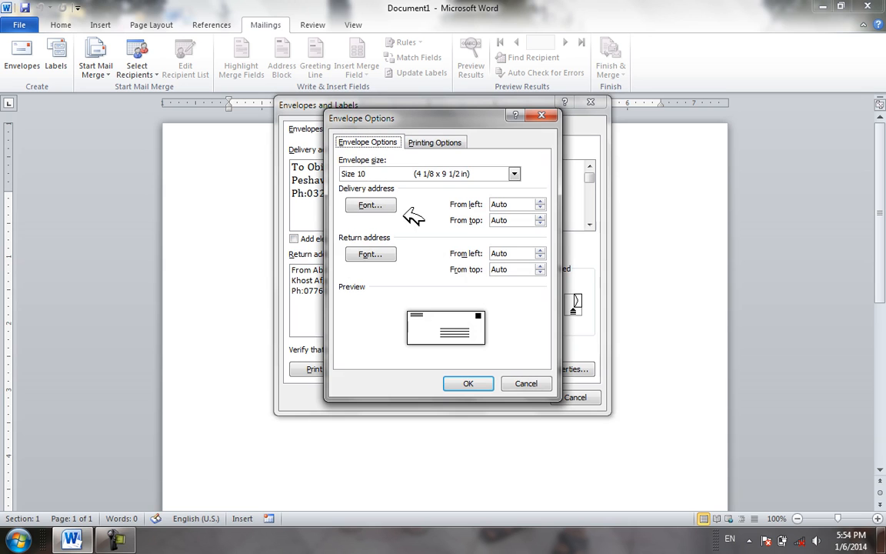
left_click(514, 173)
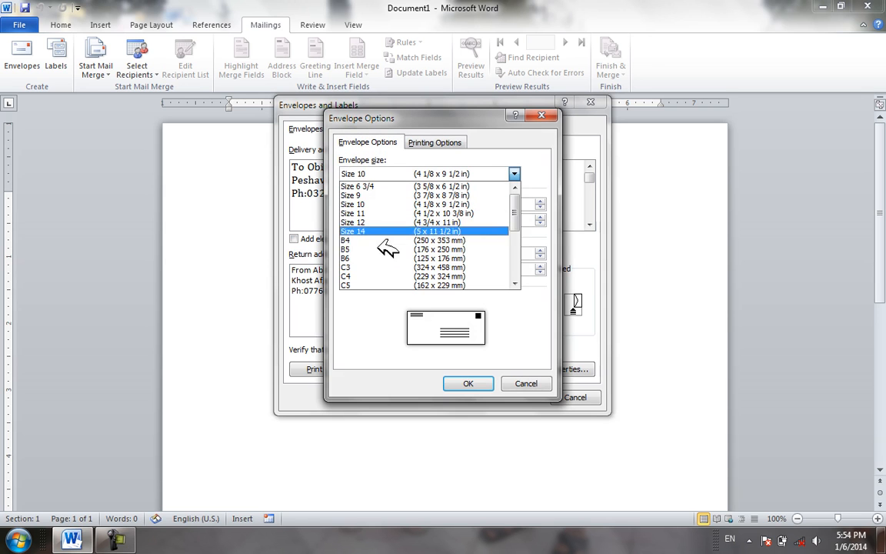
left_click(382, 205)
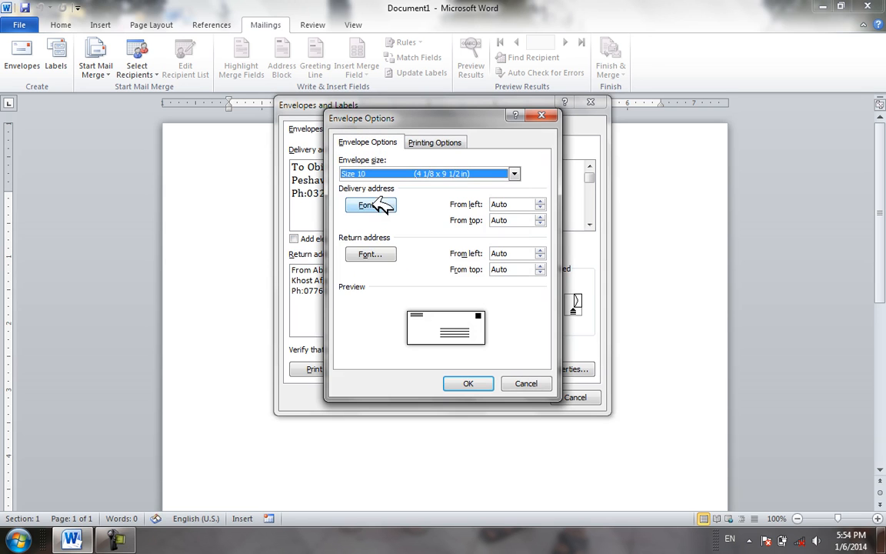
Make the delivery address font red and bold
left_click(380, 203)
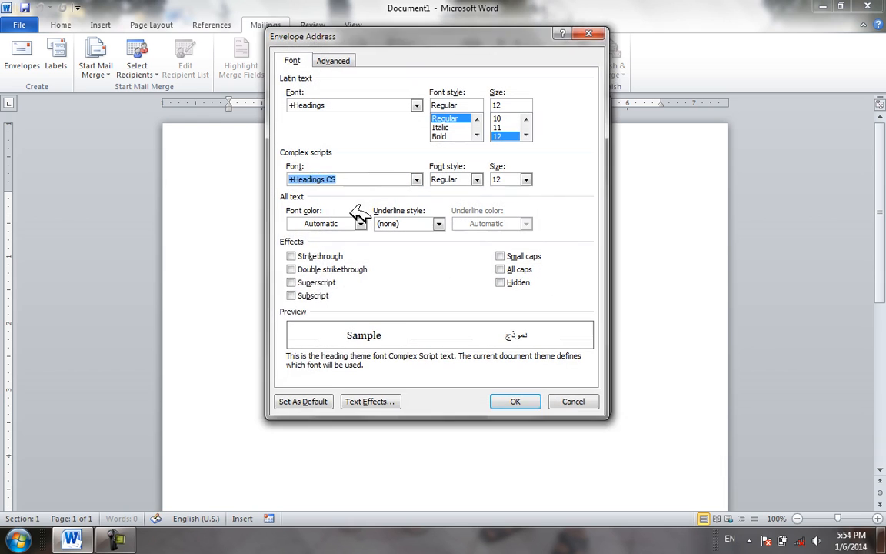
left_click(359, 223)
left_click(296, 340)
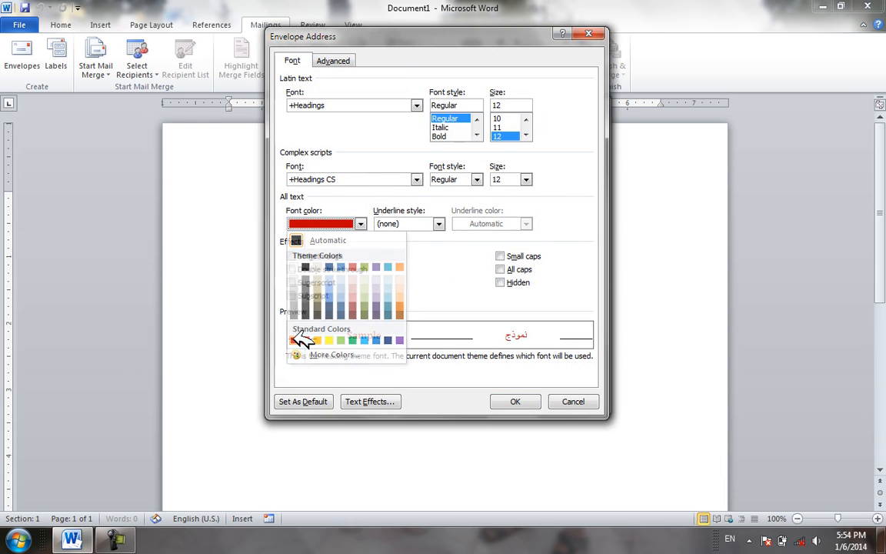
left_click(438, 224)
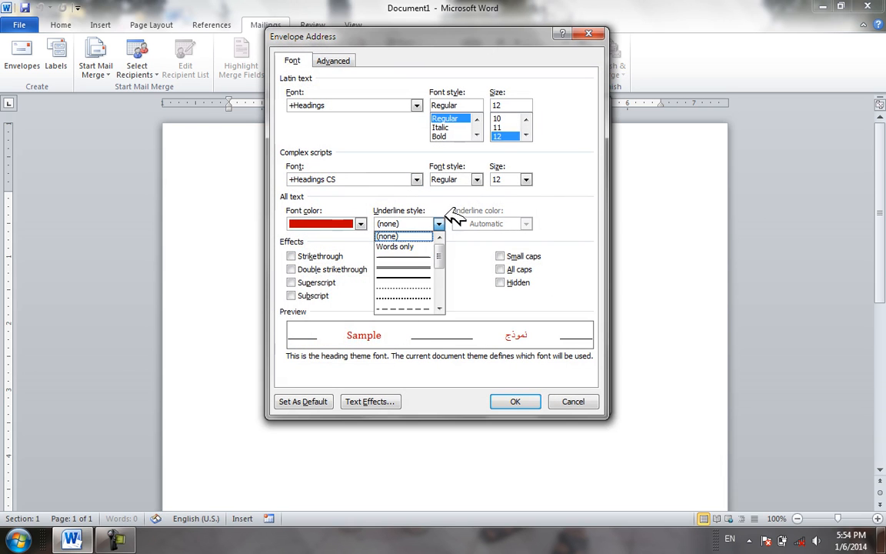
left_click(440, 136)
left_click(527, 135)
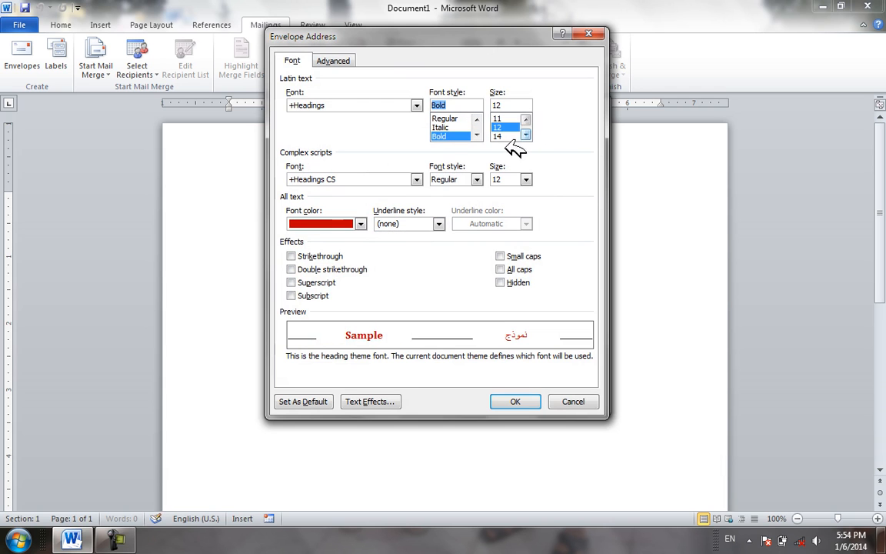
left_click(528, 395)
Make the return address green at size 11, confirm the options, and add the envelope to the document
left_click(380, 255)
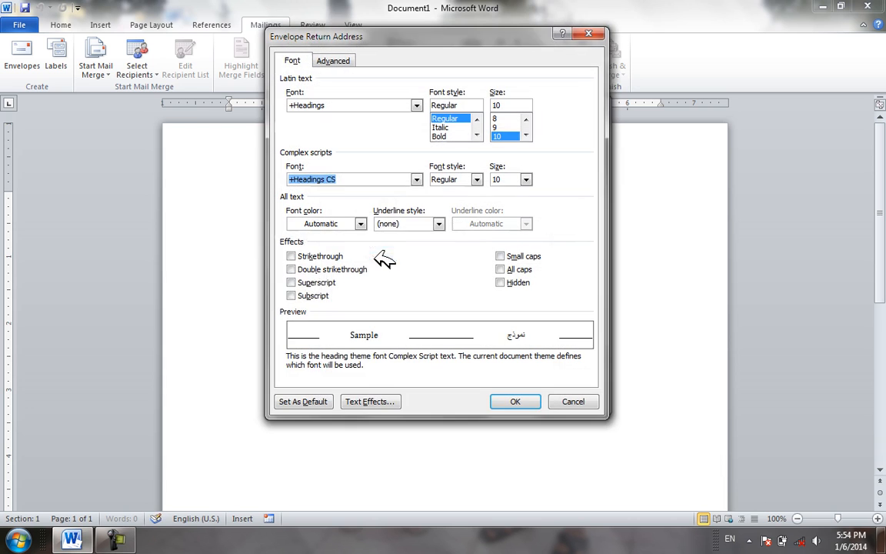
left_click(342, 224)
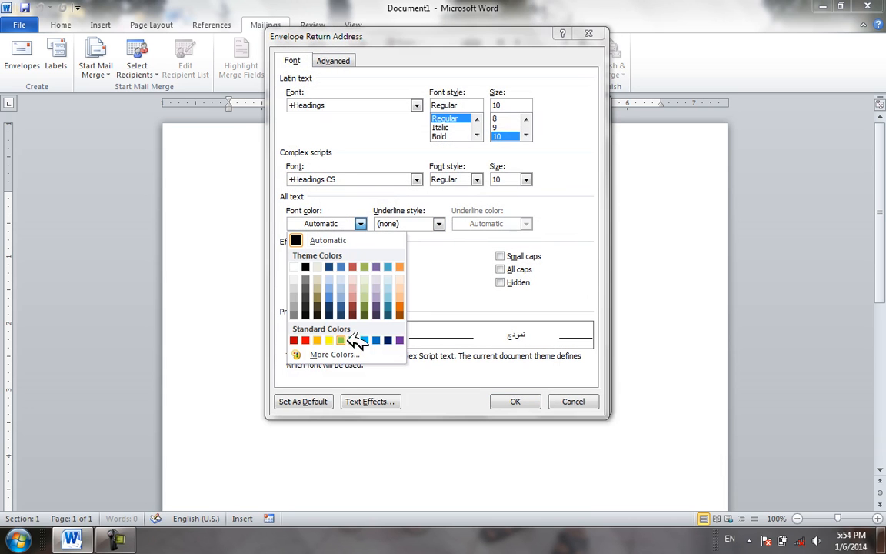
left_click(352, 340)
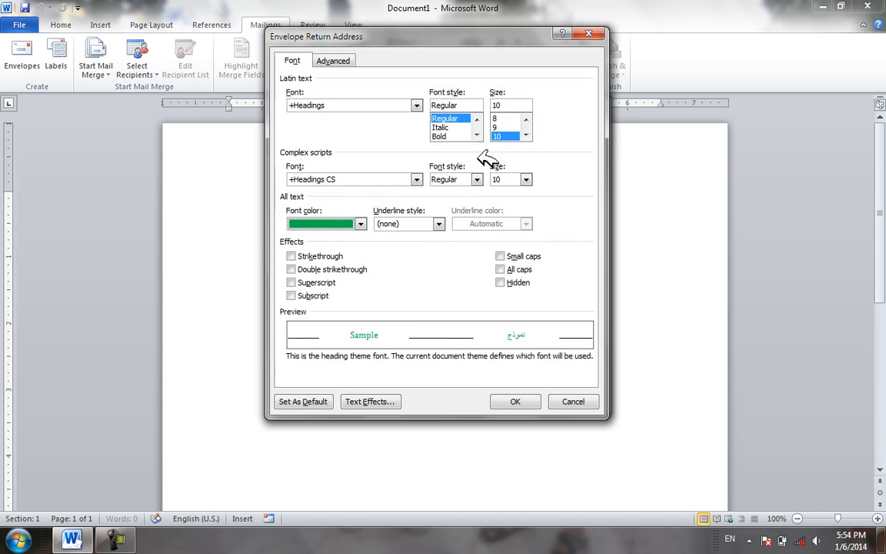
left_click(526, 135)
left_click(511, 136)
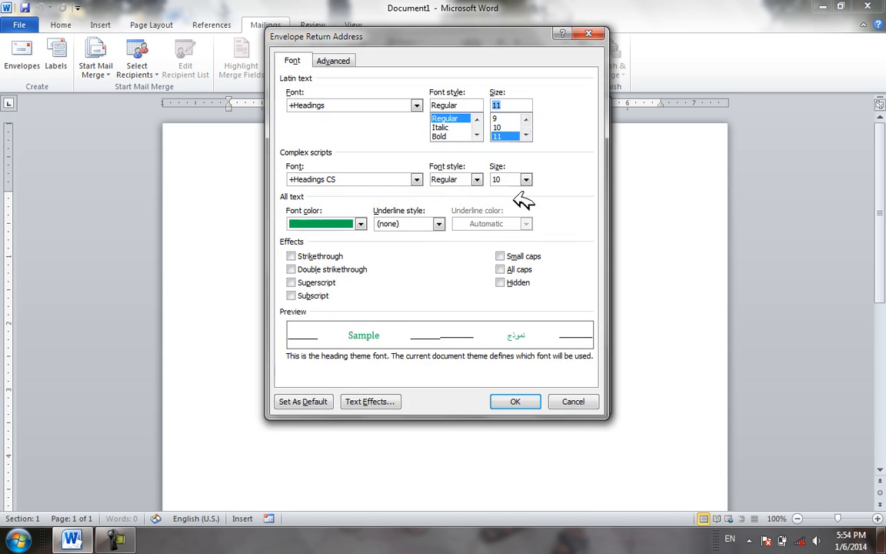
left_click(520, 402)
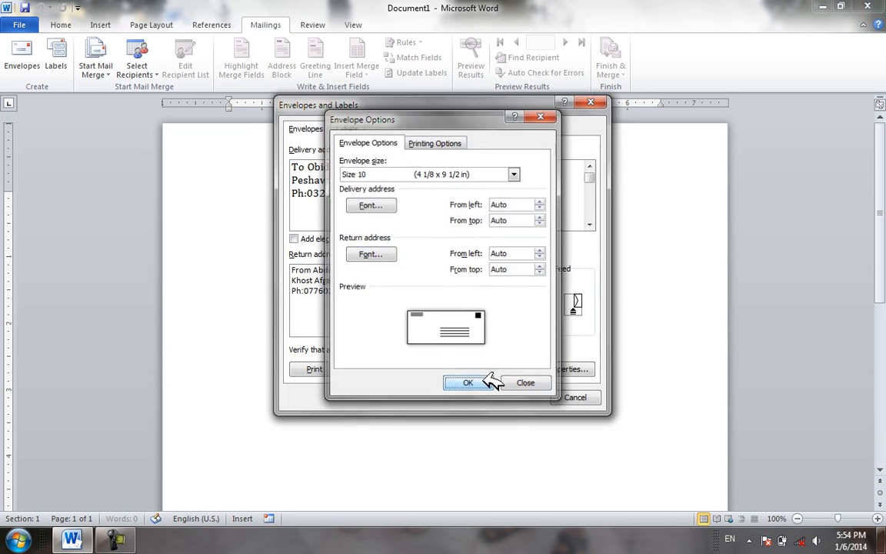
left_click(489, 381)
left_click(400, 370)
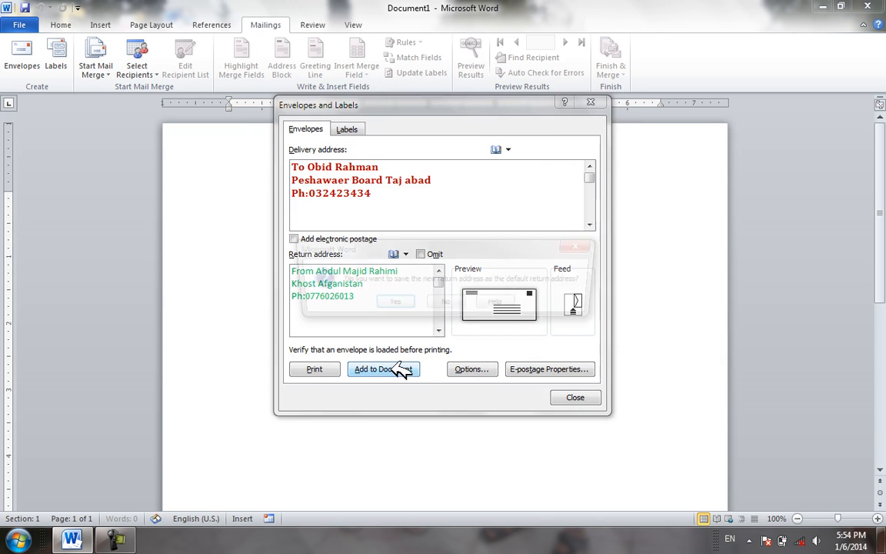
Keep the new return address as default and zoom out to view the envelope and next page
left_click(395, 304)
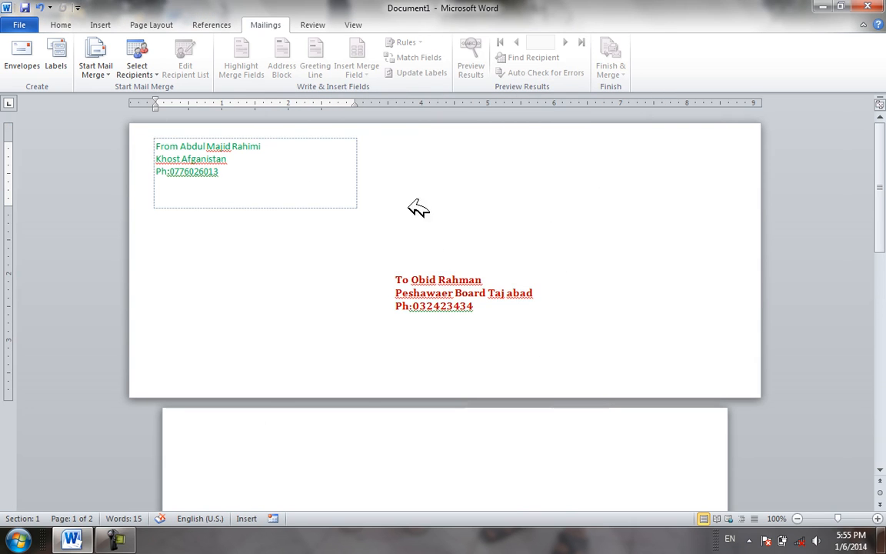
mouse_move(880, 250)
left_mouse_down()
mouse_move(879, 455)
mouse_move(879, 261)
left_mouse_up()
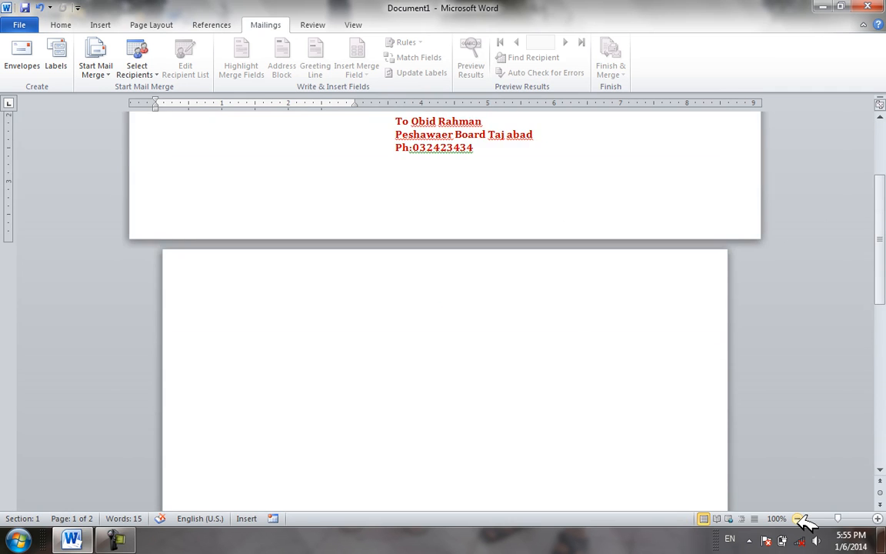
left_click(797, 518)
left_click(798, 518)
left_click(798, 519)
left_click(797, 518)
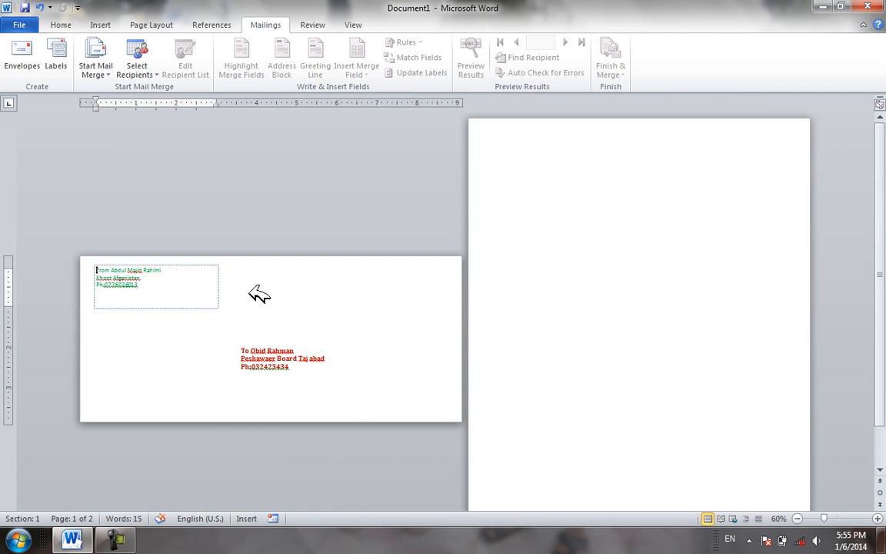
Enlarge the return address frame down and right, then deselect the delivery address frame
left_click(168, 297)
left_click(219, 306)
left_click_drag(223, 308, 241, 330)
left_click(311, 356)
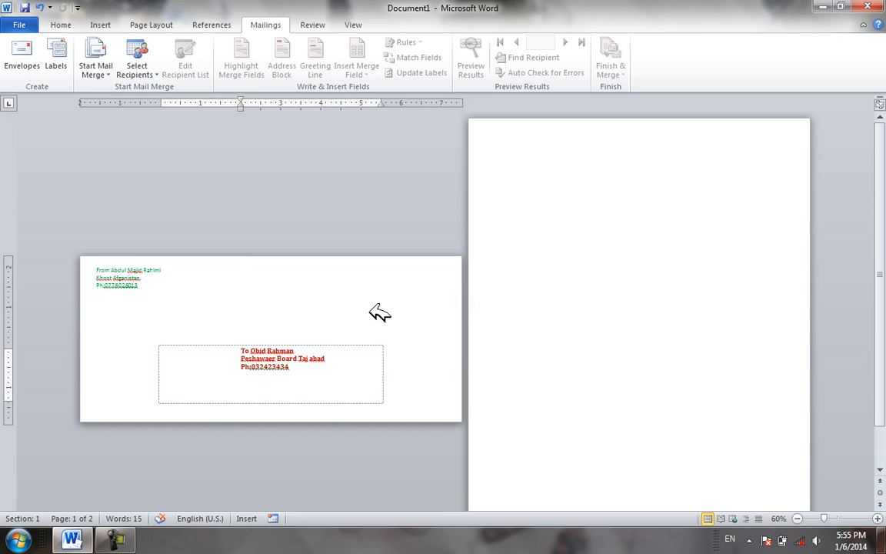
left_click(364, 342)
left_click(367, 347)
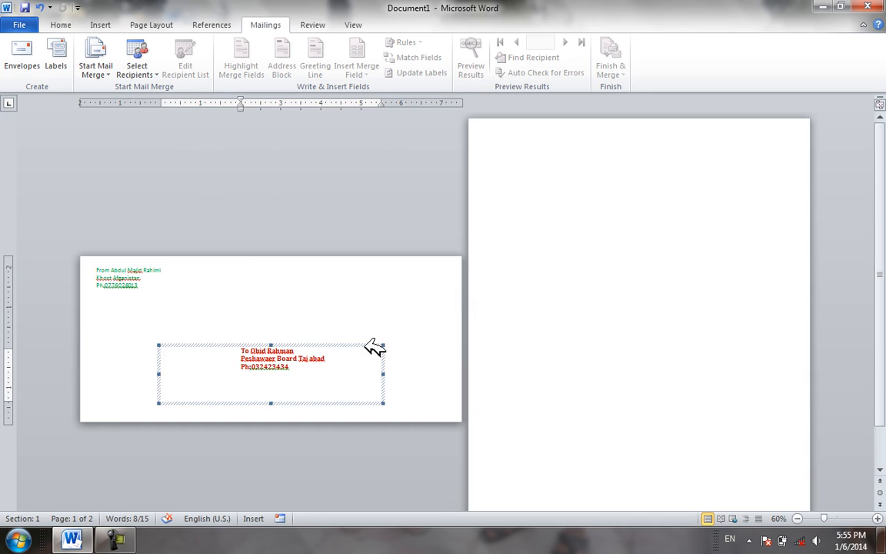
left_click(389, 316)
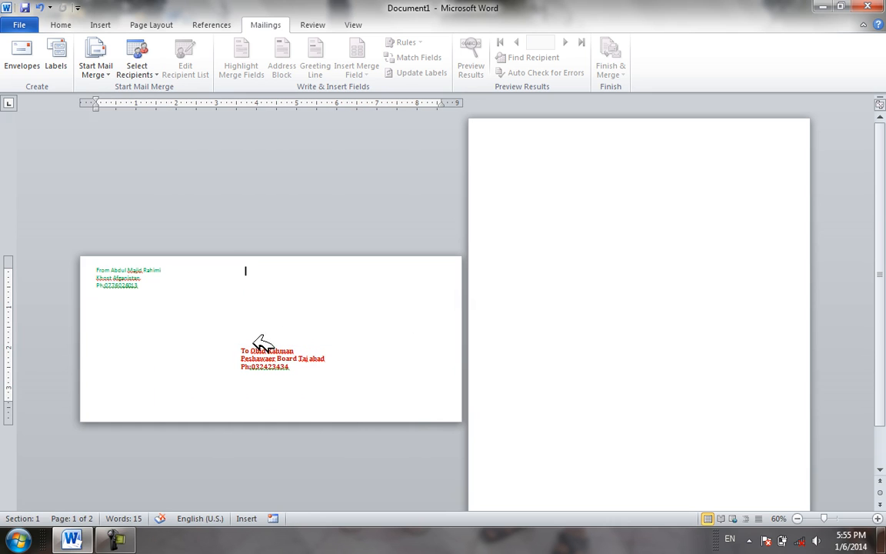
left_click(29, 25)
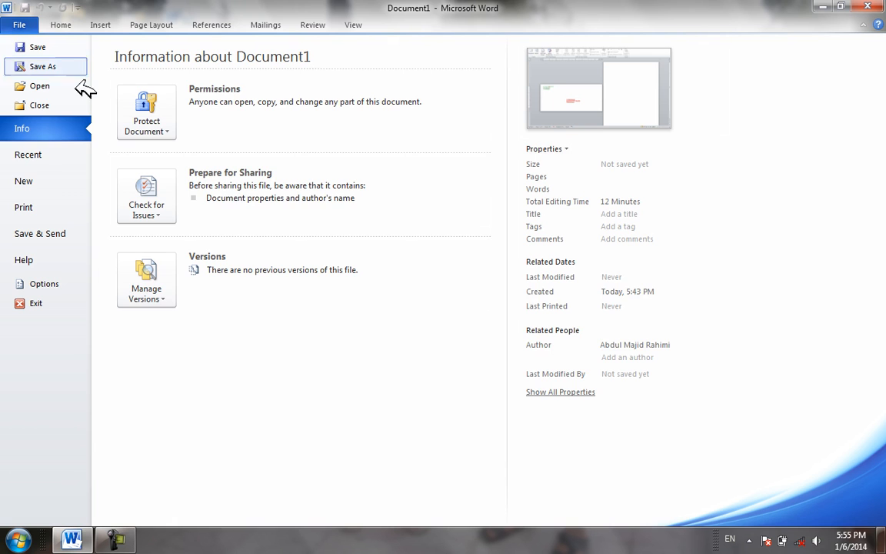
left_click(25, 206)
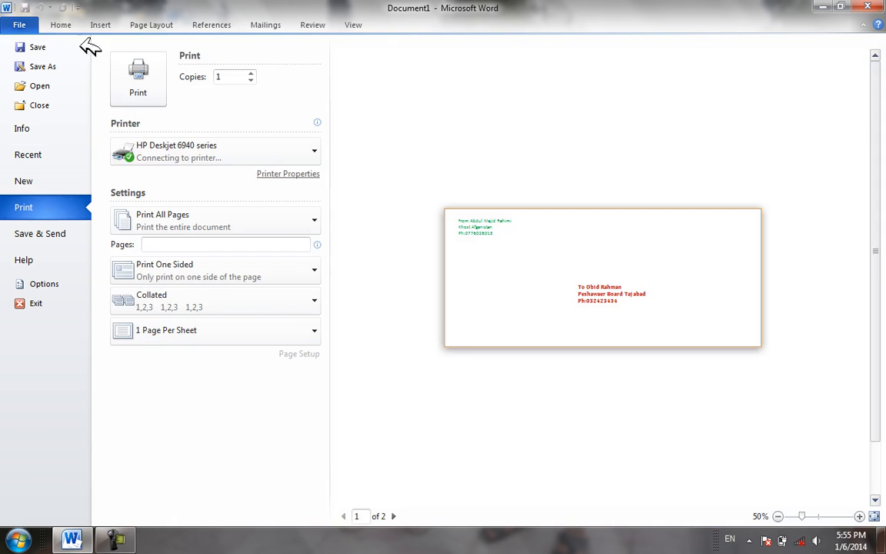
left_click(20, 25)
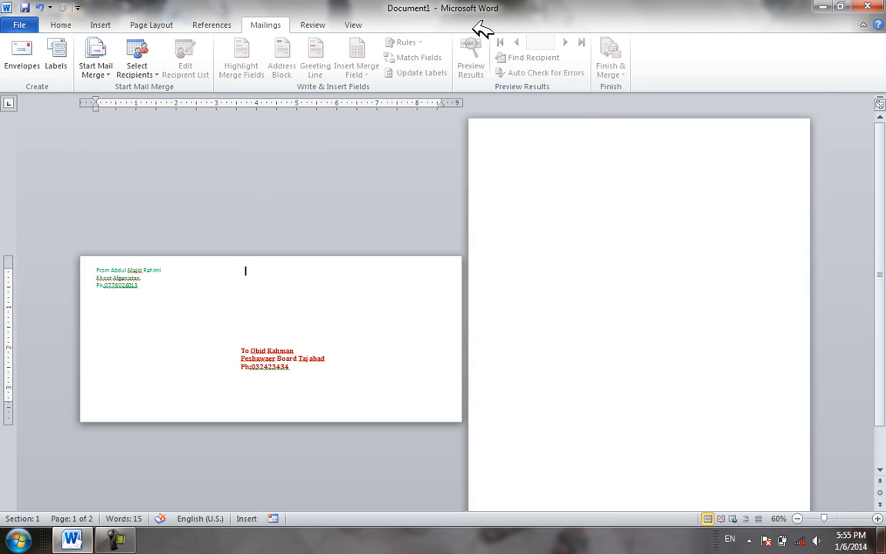
left_click(65, 24)
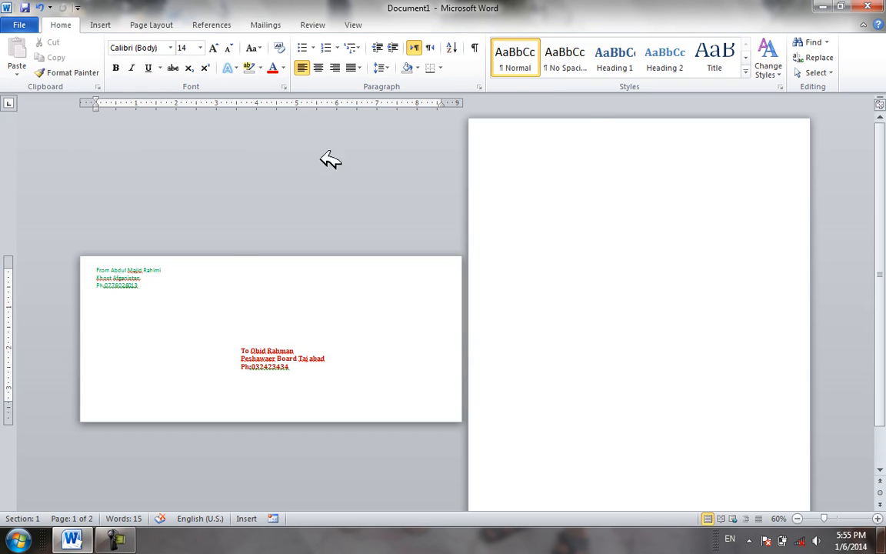
Create a new blank document, zoom to 100%, and open Labels from the Mailings tab
key("ctrl+n")
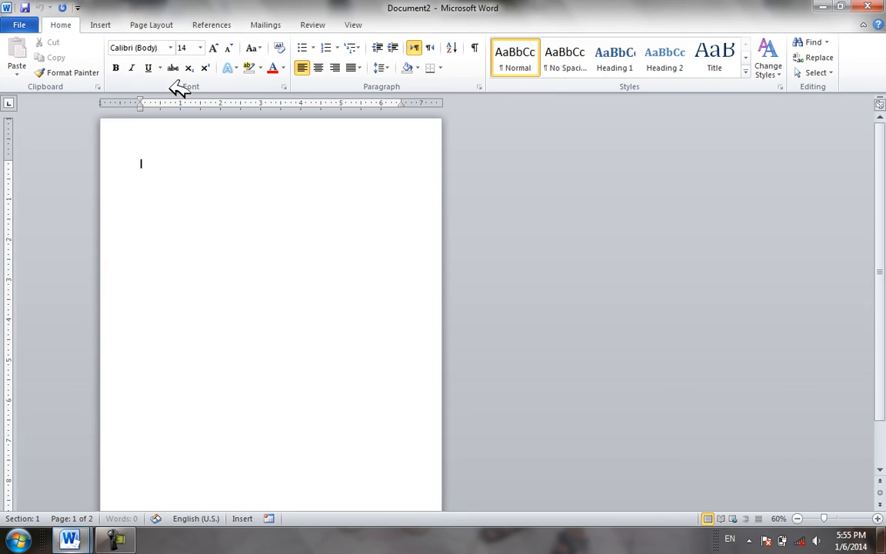
left_click(104, 24)
left_click(269, 24)
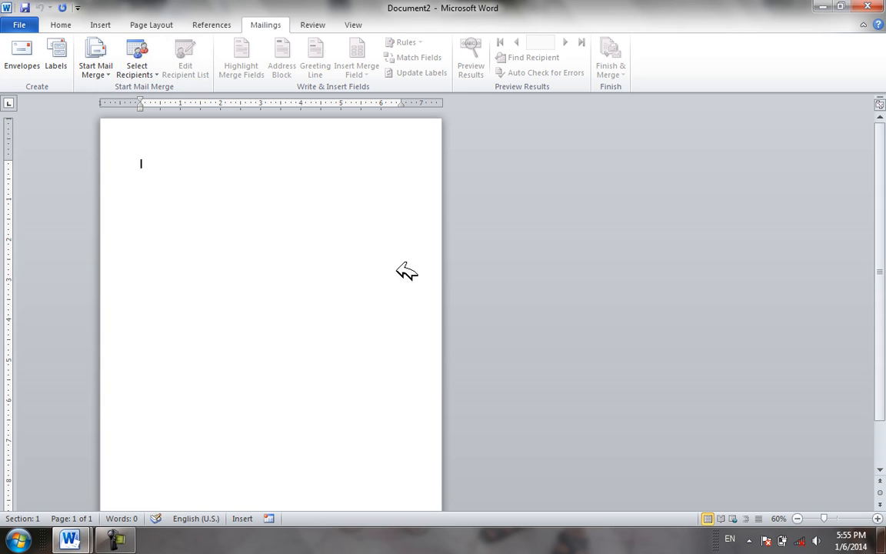
left_click(878, 519)
left_click(878, 519)
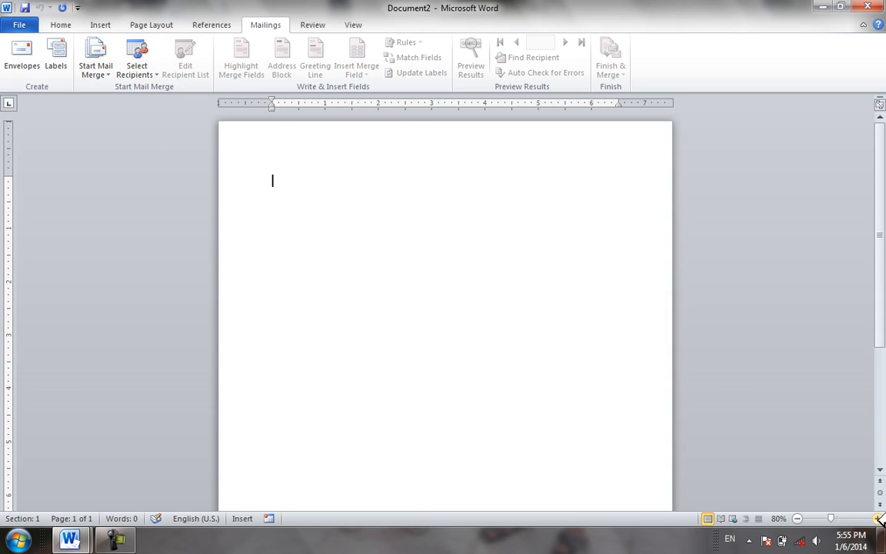
left_click(878, 519)
left_click(878, 518)
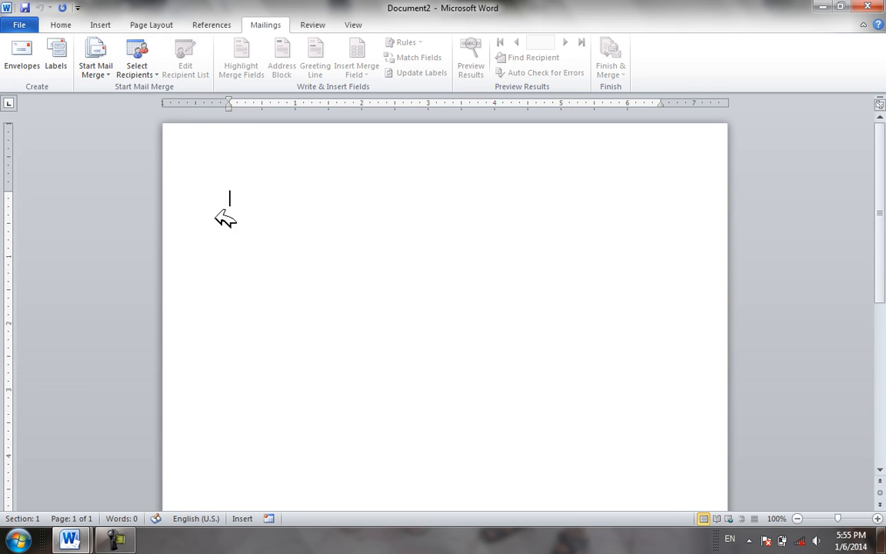
left_click(57, 47)
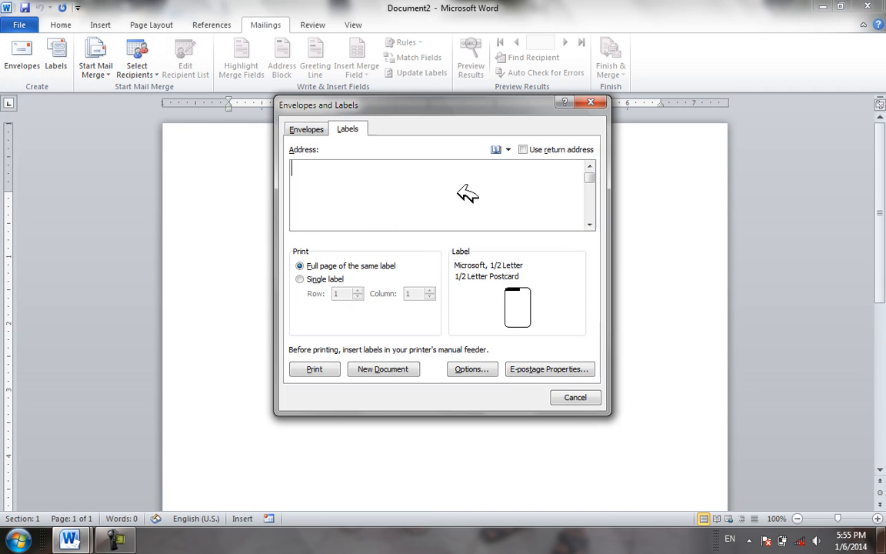
Type the label text 'Model:_________', 'CPU:__________' and 'Ram' on separate lines
key("BackSpace")
type("Model:_________")
key("Return")
type("Proc")
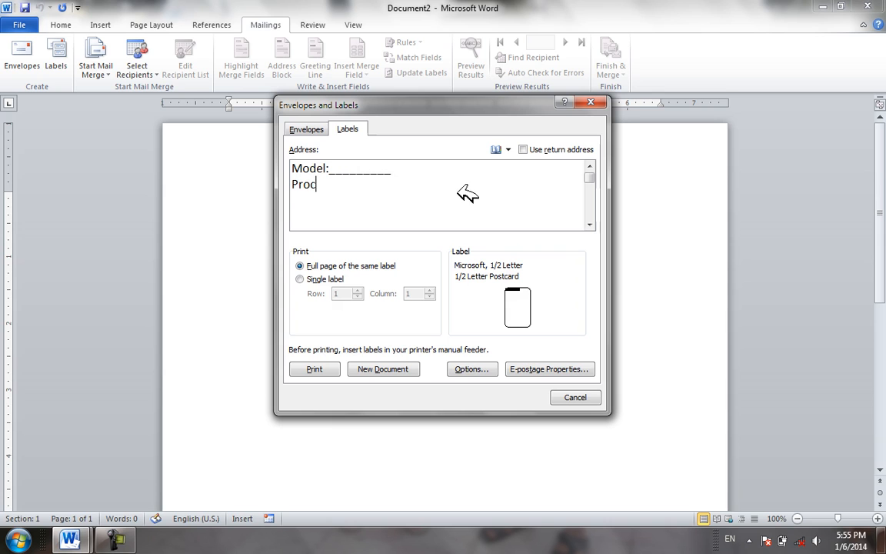
key("BackSpace")
key("BackSpace")
key("BackSpace")
key("BackSpace")
type("CPU:__________")
key("Return")
type("rA")
key("BackSpace")
key("BackSpace")
type("R")
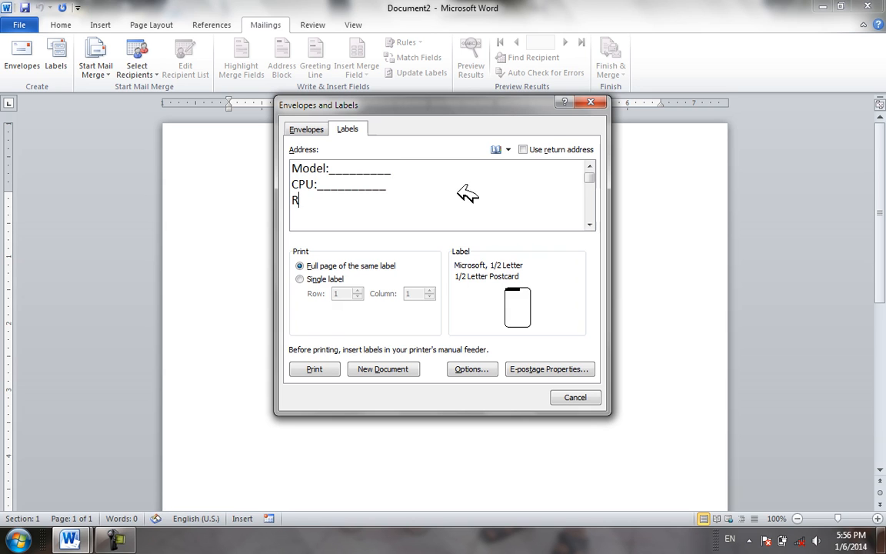
type("am:____________")
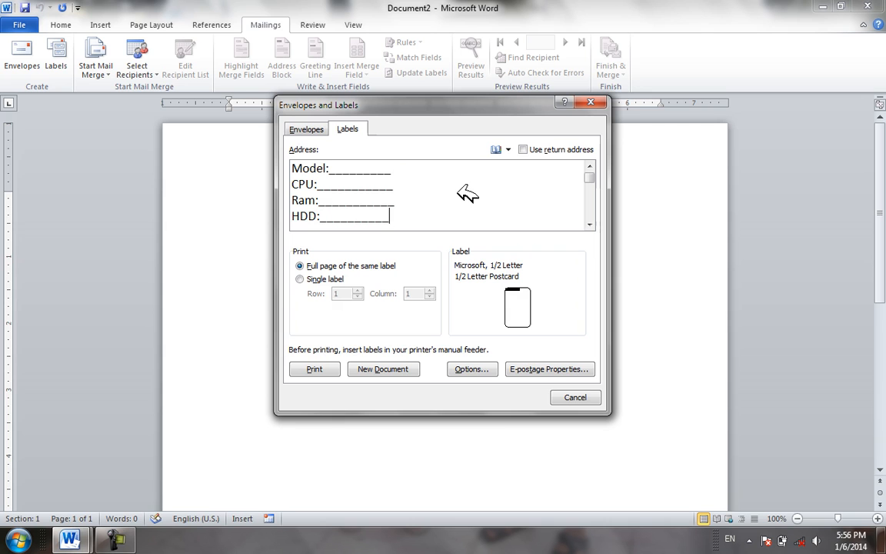
Keep Full page of the same label selected and open Label Options
left_click(336, 278)
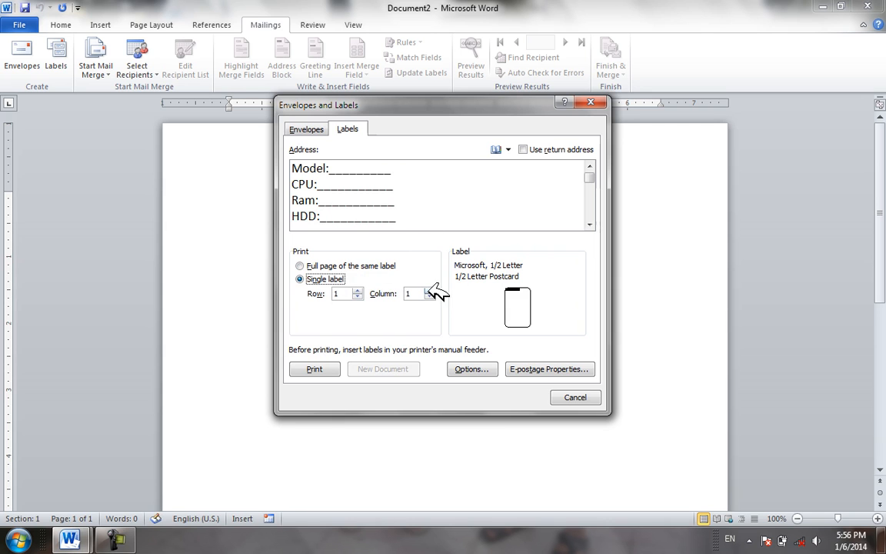
left_click(336, 265)
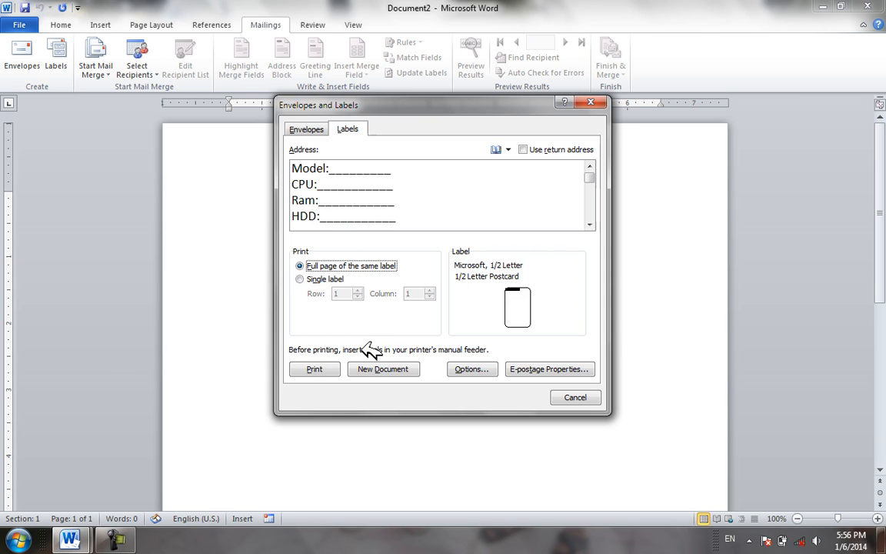
left_click(460, 370)
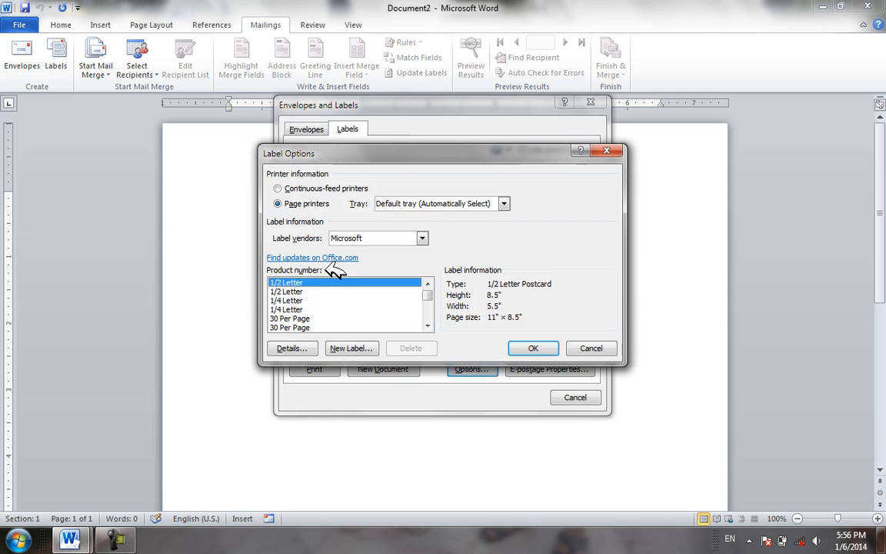
Choose the first '30 Per Page' label product and create a new labels document
left_click(300, 300)
left_click(302, 309)
left_click(306, 319)
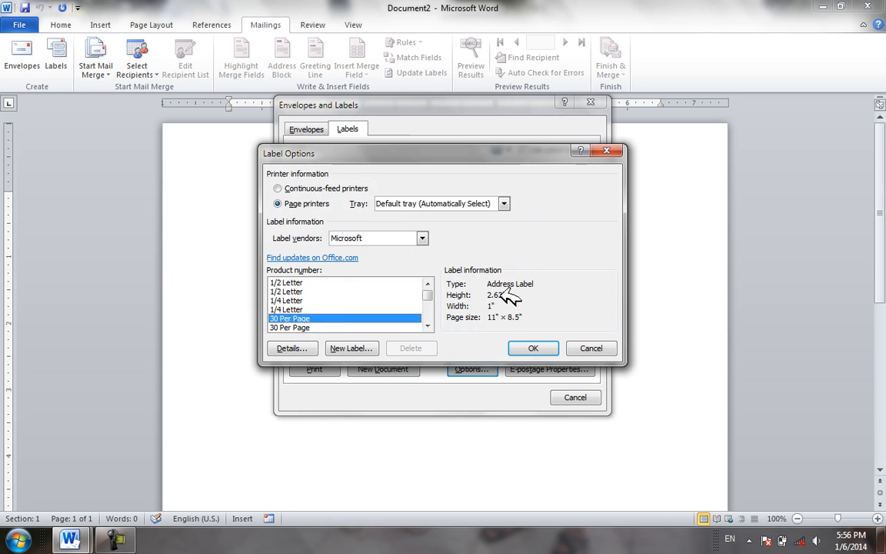
left_click(285, 328)
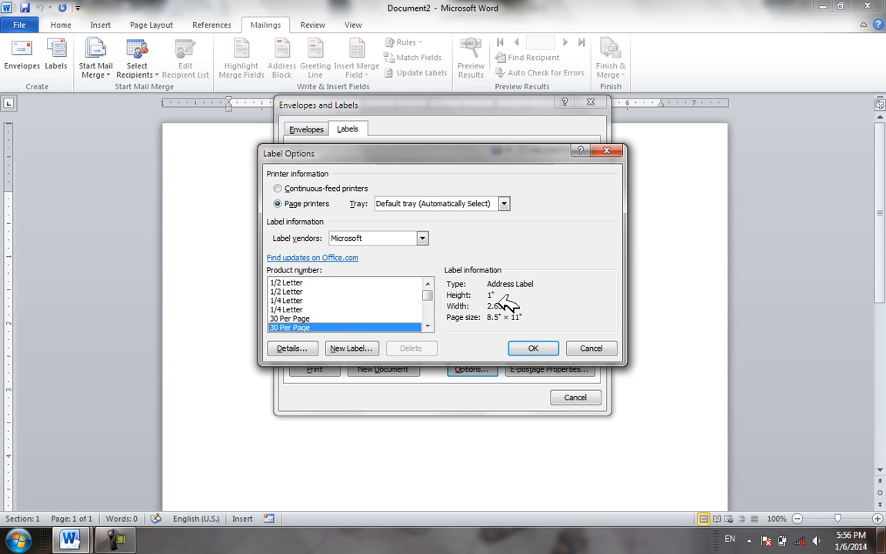
left_click(306, 317)
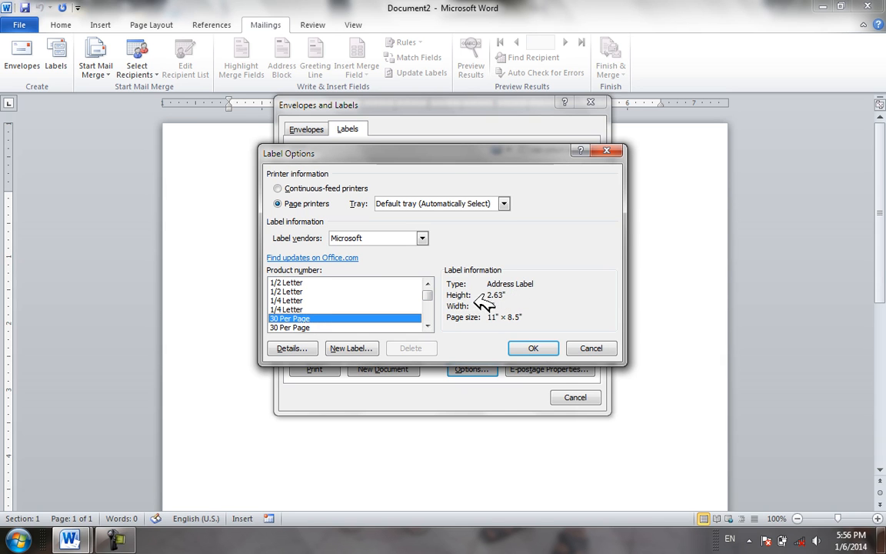
left_click(538, 348)
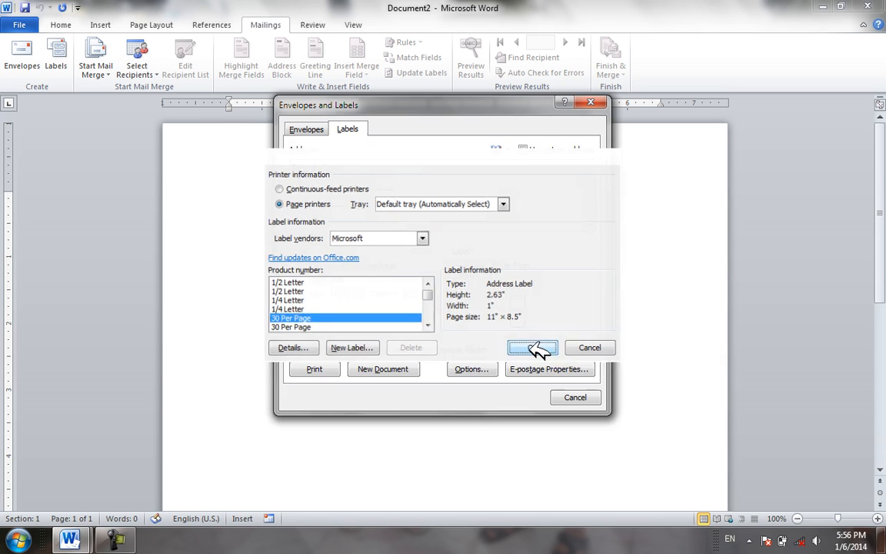
left_click(390, 369)
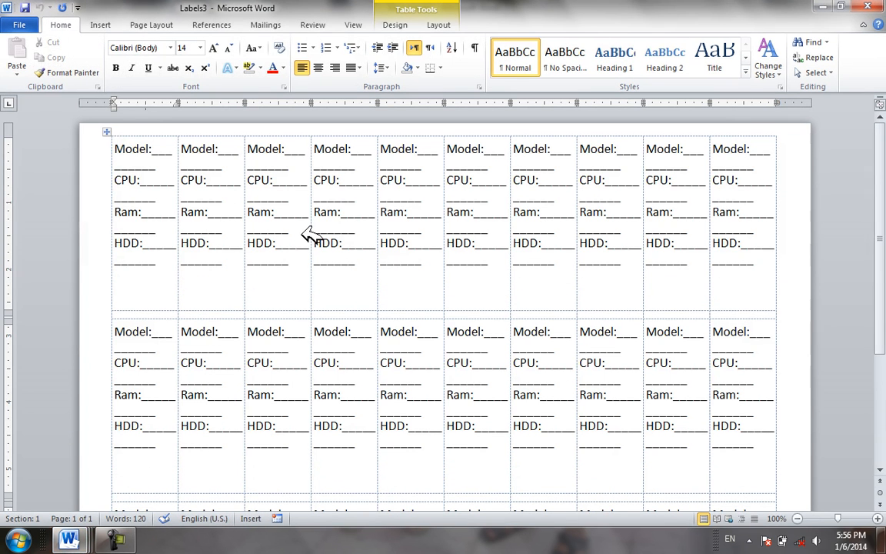
Copy the first label's Model/CPU/Ram/HDD text and open the Labels settings
left_click_drag(170, 267, 108, 137)
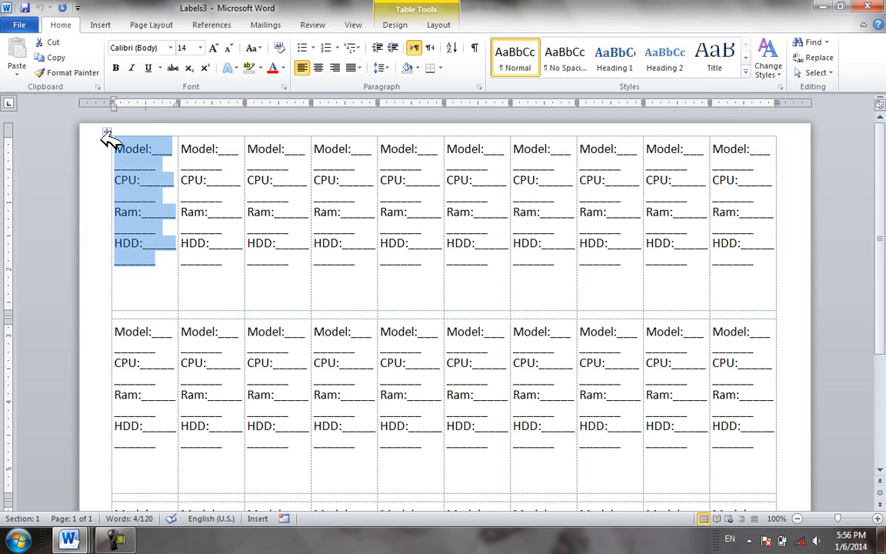
key("ctrl+c")
left_click(266, 25)
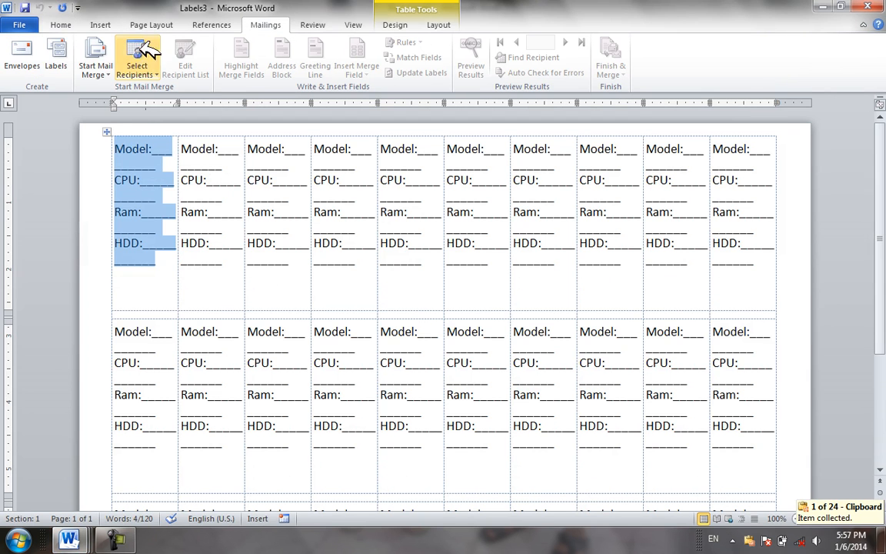
left_click(59, 58)
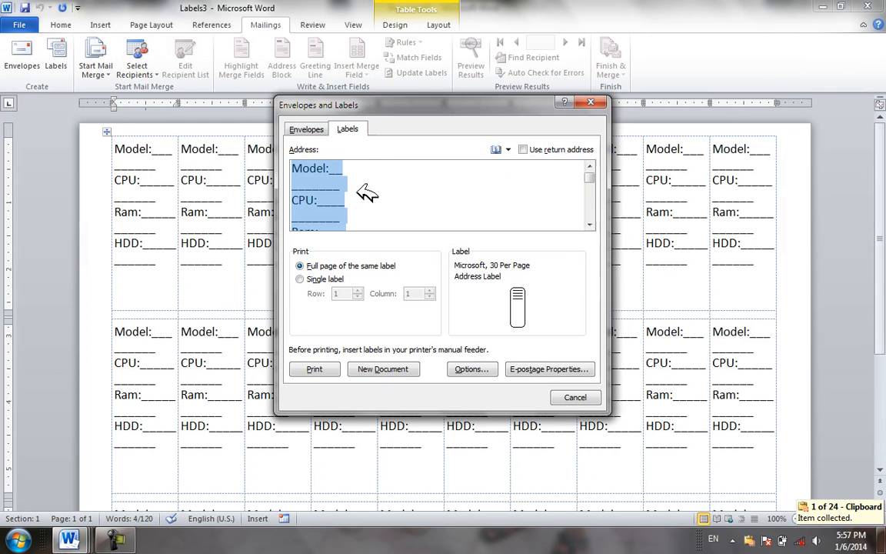
Choose the second '30 Per Page' 1" × 2.63" label layout and create a new labels document
left_click(472, 370)
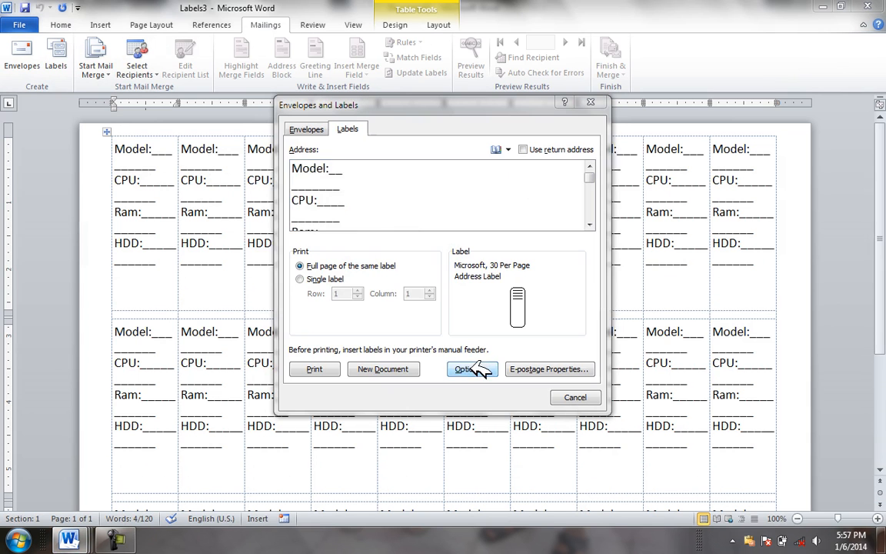
left_click(343, 326)
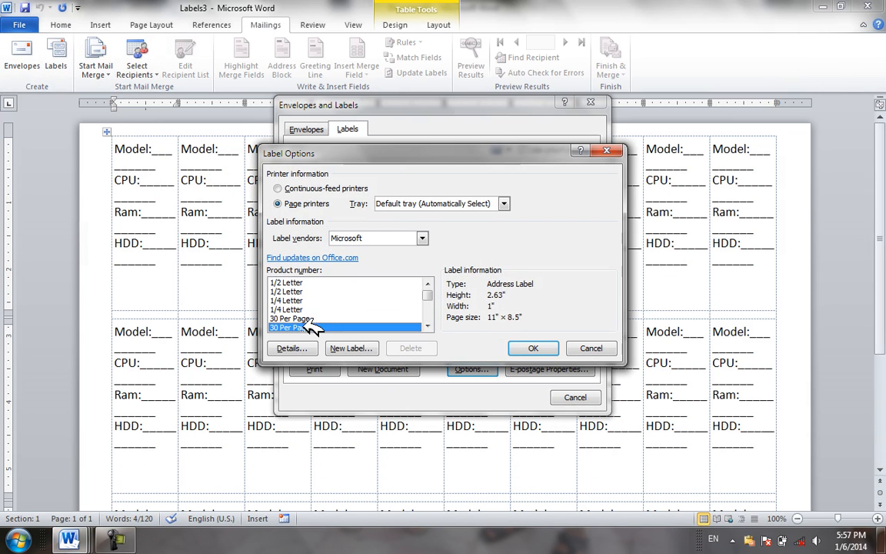
left_click(546, 350)
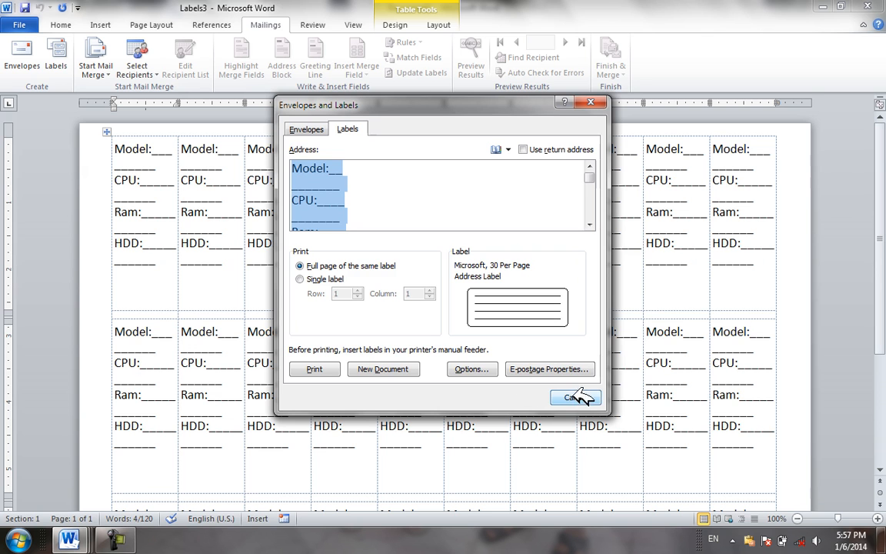
left_click(373, 370)
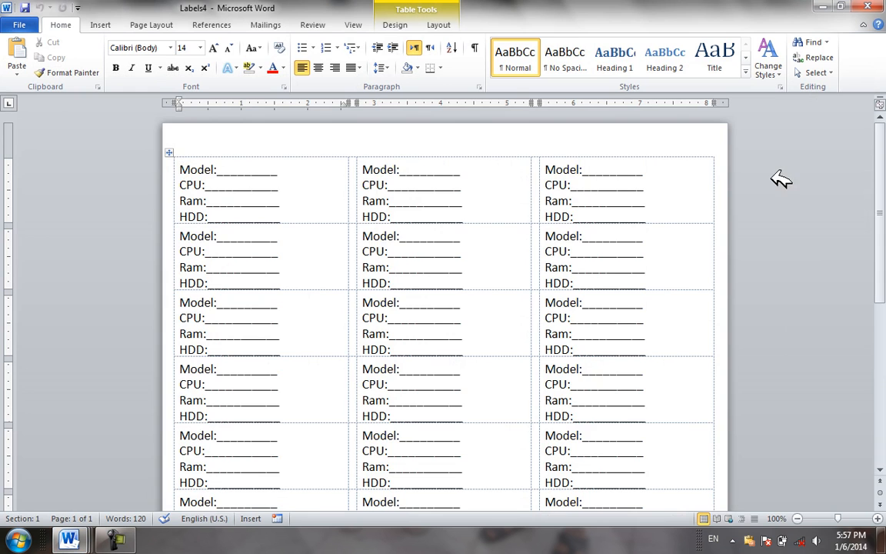
Raise the first label row's height from 1" to 1.06"
left_click_drag(884, 234, 879, 191)
left_click(438, 26)
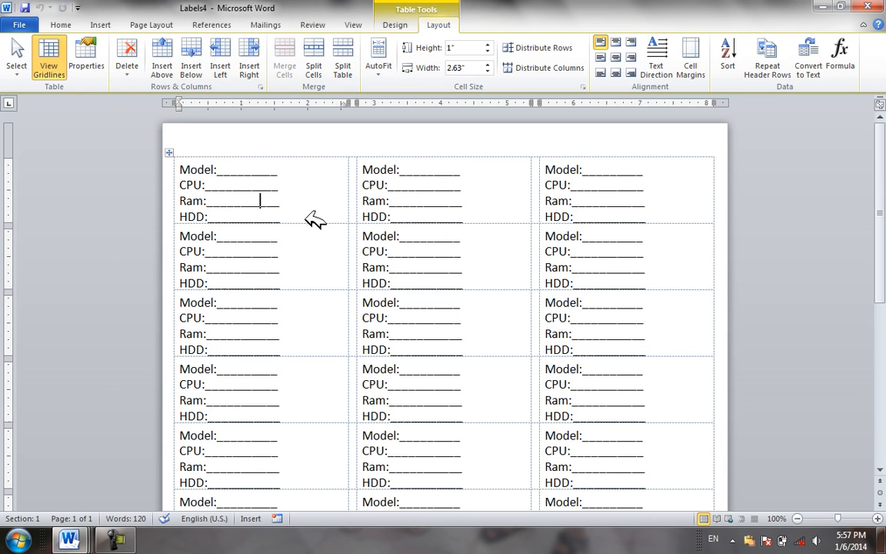
mouse_move(329, 223)
left_mouse_down()
mouse_move(328, 245)
mouse_move(330, 228)
left_mouse_up()
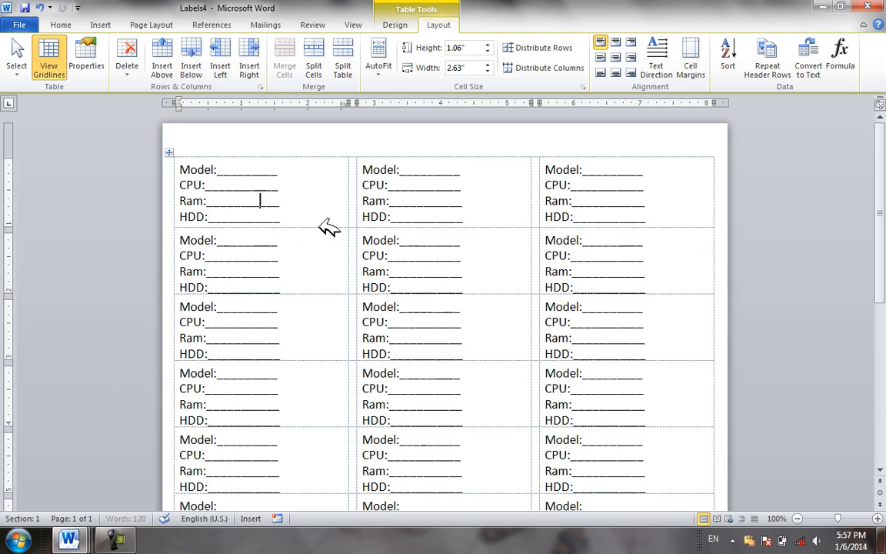
Select all cells of the label table and keep the table gridlines visible
left_click_drag(239, 163, 752, 536)
left_click(57, 73)
left_click(395, 24)
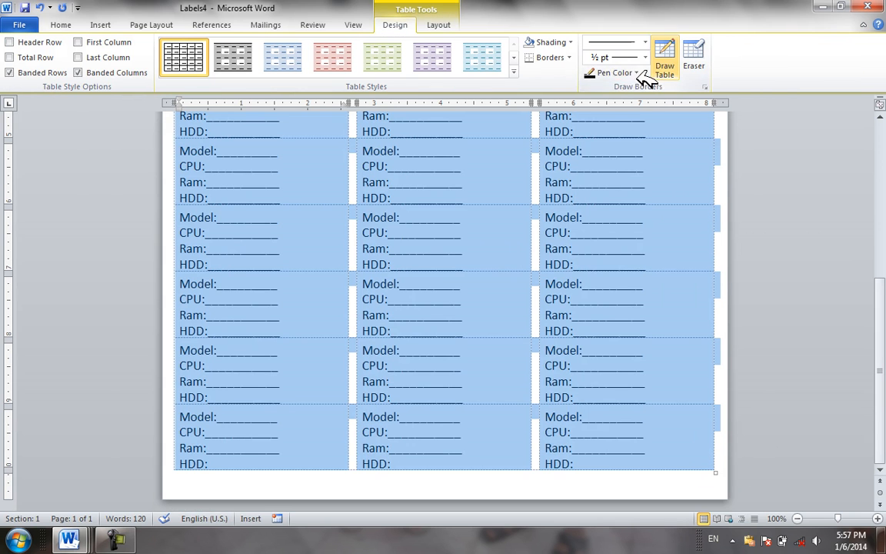
Apply All Borders to every label cell, then deselect the table to check the ruled grid
left_click(569, 58)
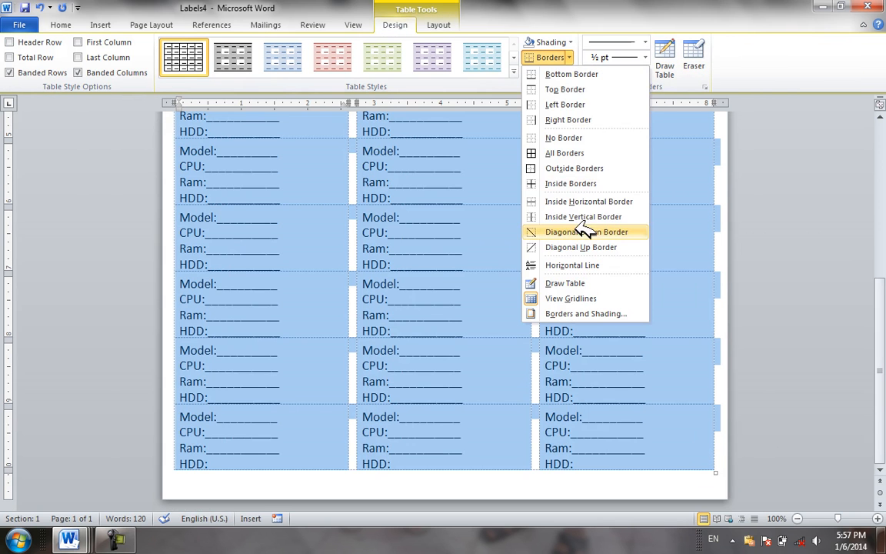
left_click(577, 152)
left_click(452, 228)
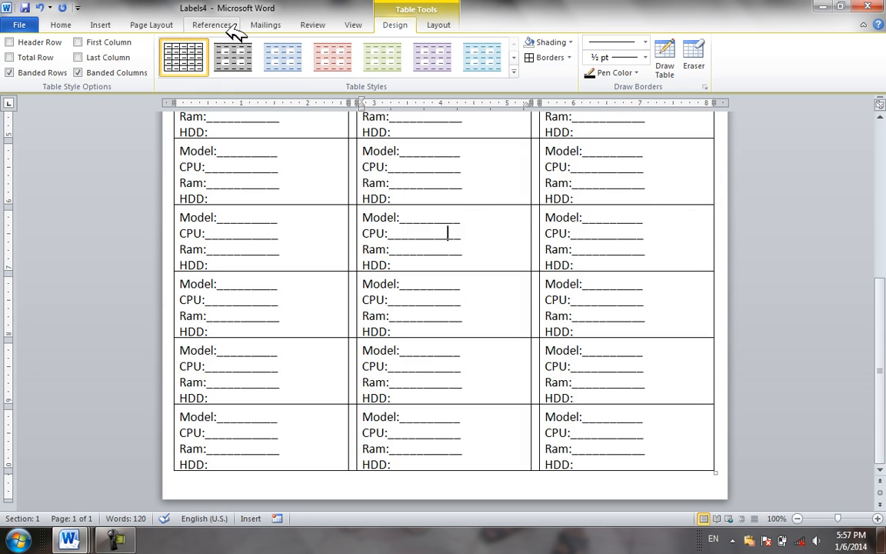
left_click(268, 26)
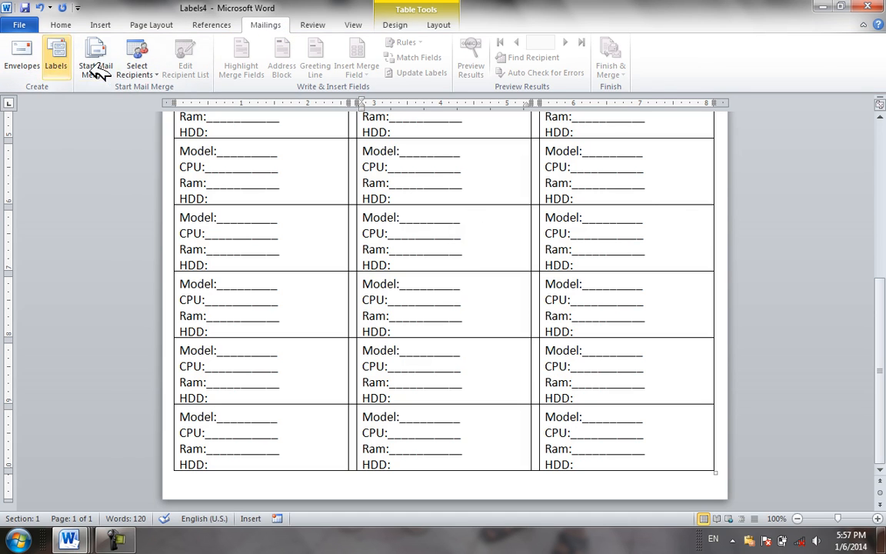
Close Labels4 and Labels3 without saving either
left_click(96, 69)
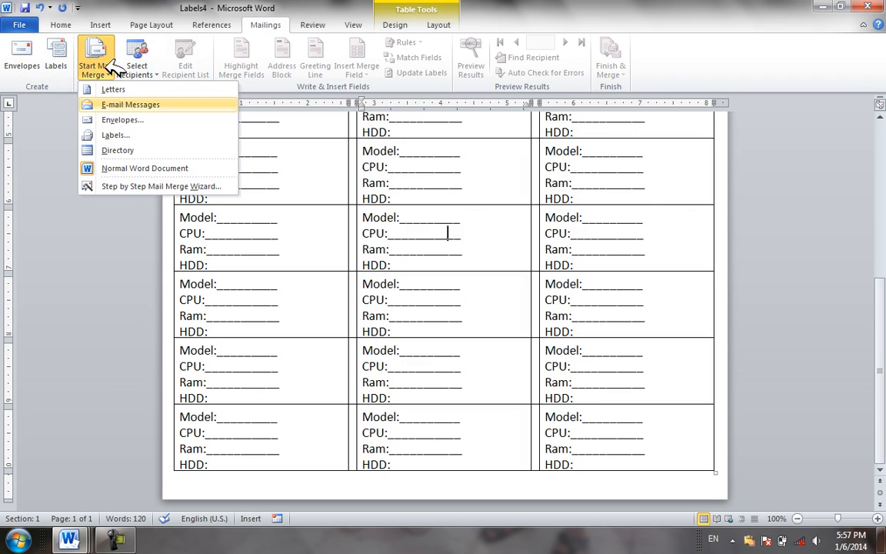
left_click(415, 185)
key("ctrl+w")
left_click(443, 285)
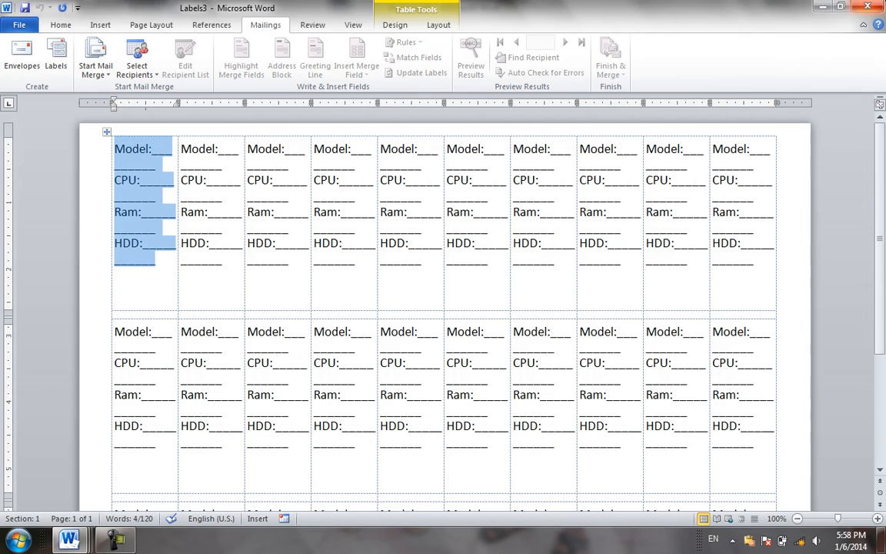
key("ctrl+w")
left_click(454, 283)
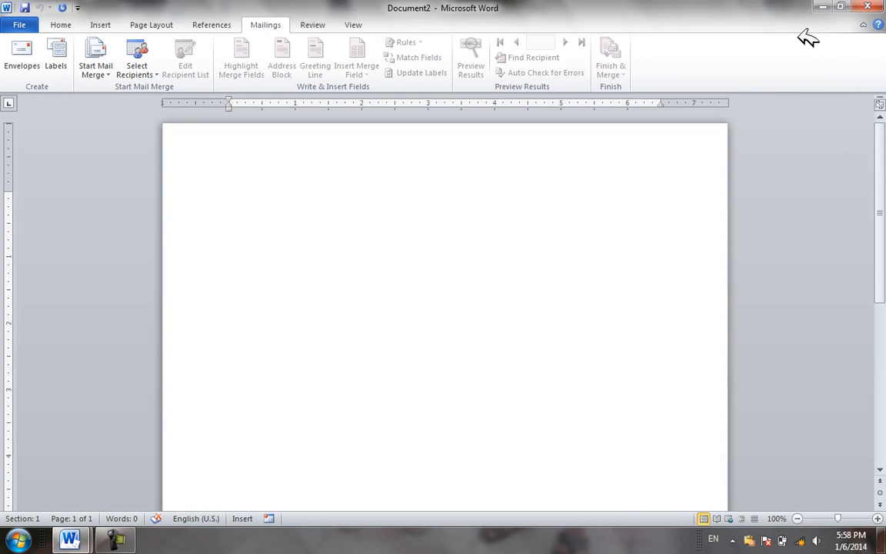
Close Document2 and the envelope document without saving, exiting Word
key("ctrl+w")
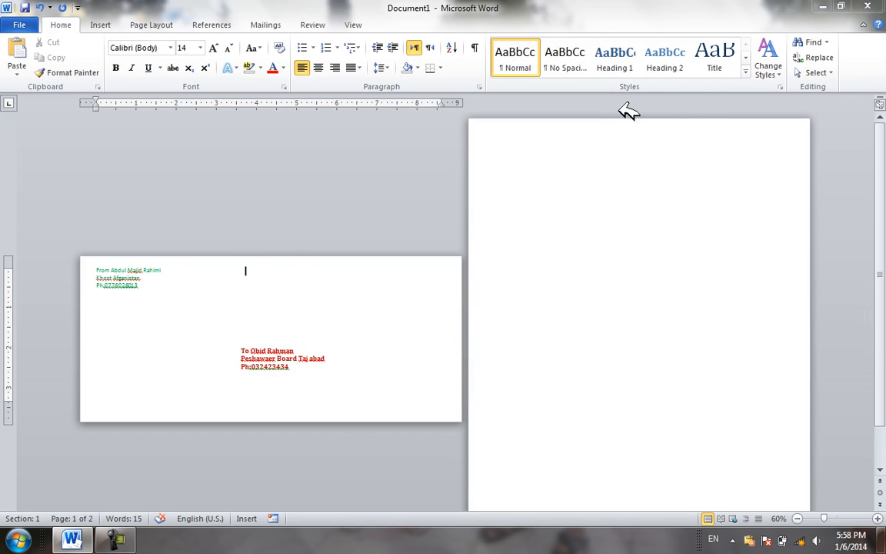
left_click(873, 7)
left_click(448, 286)
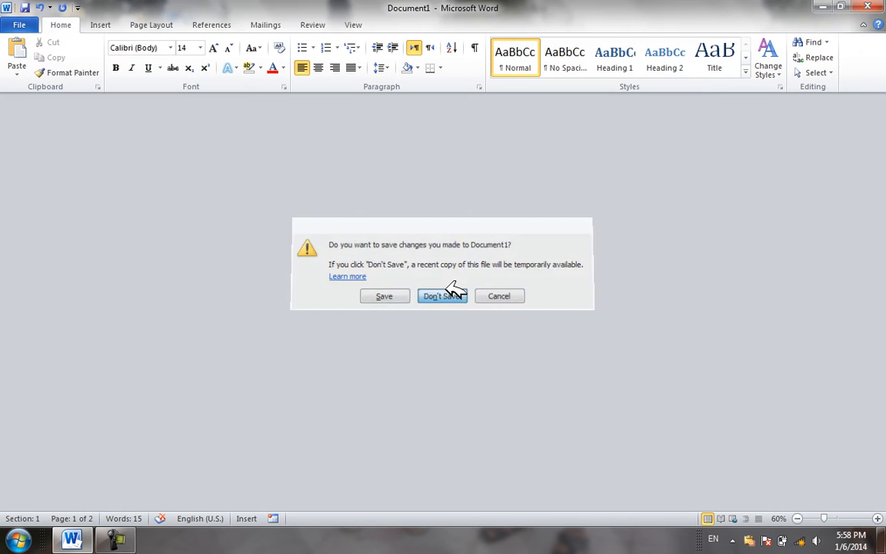
Refresh the Windows desktop twice from its right-click menu
right_click(438, 119)
left_click(473, 157)
right_click(769, 158)
left_click(775, 197)
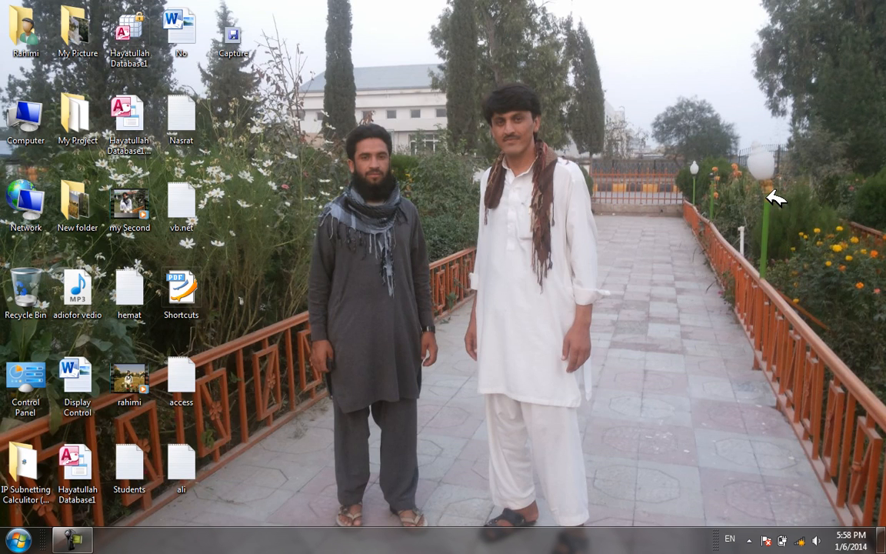